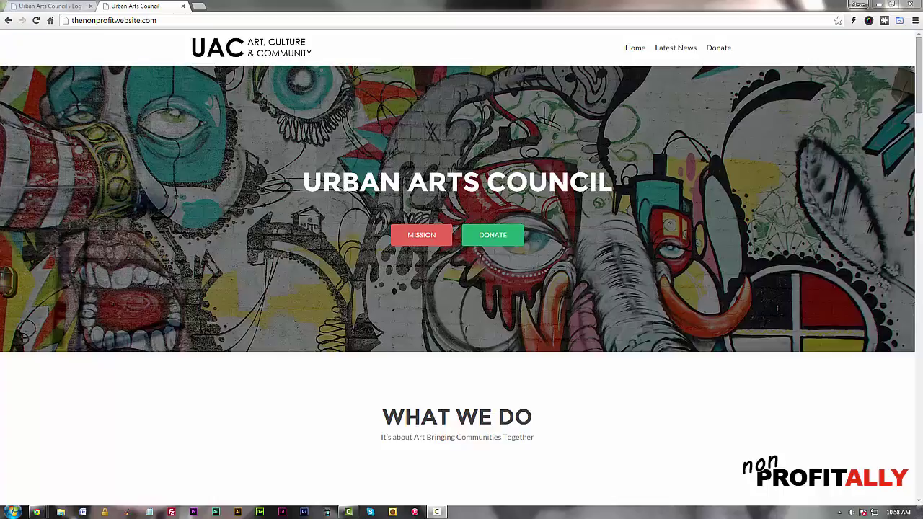
- View the live site's donation form page and return to the home page
{"action": "left_click", "coordinate": [721, 52]}
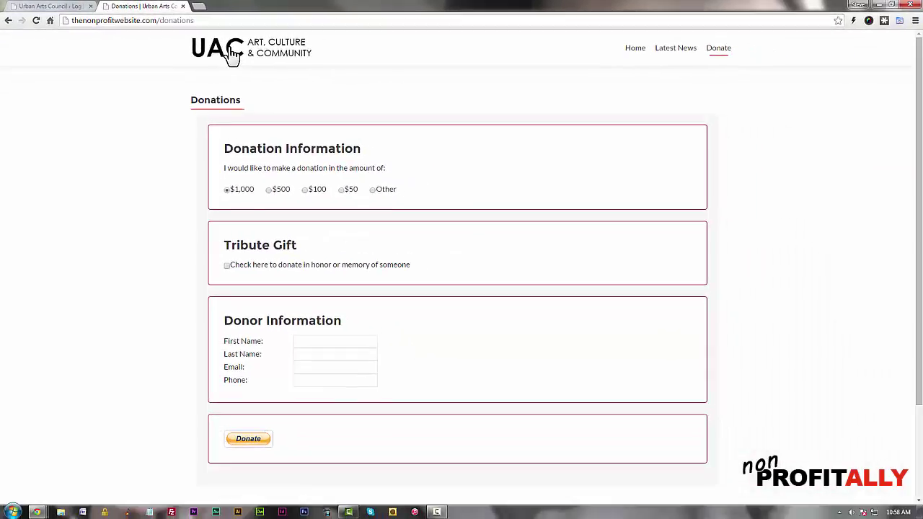
{"action": "left_click", "coordinate": [232, 57]}
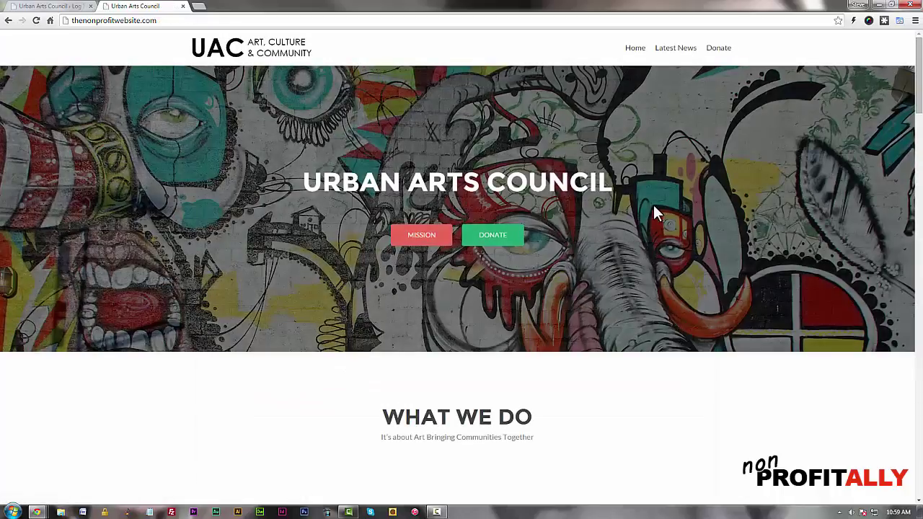
- Log in to the WordPress admin and open the Donations page for editing
{"action": "left_click", "coordinate": [39, 7]}
{"action": "left_click", "coordinate": [507, 256]}
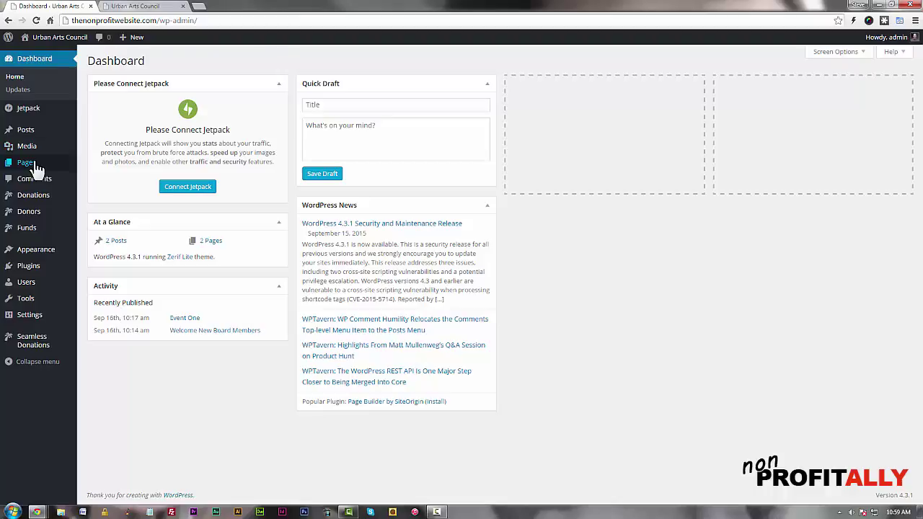
{"action": "mouse_move", "coordinate": [29, 171]}
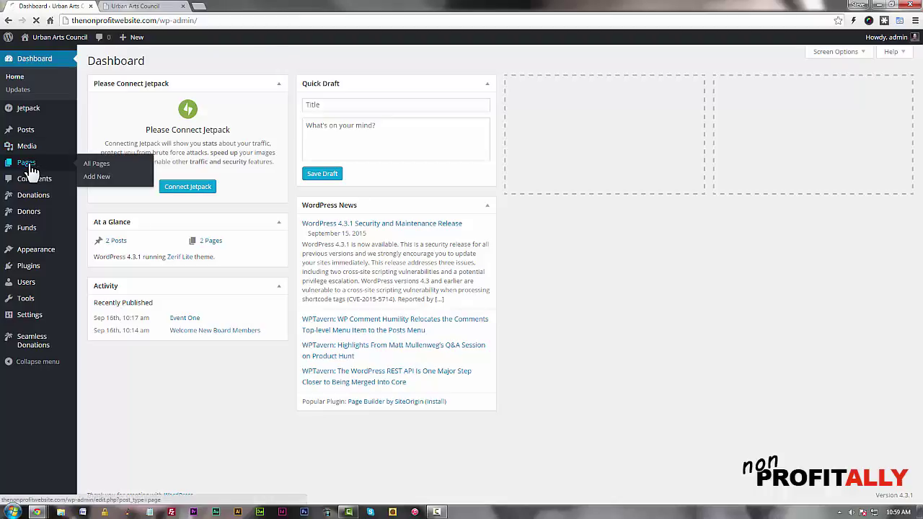
{"action": "left_click", "coordinate": [65, 165]}
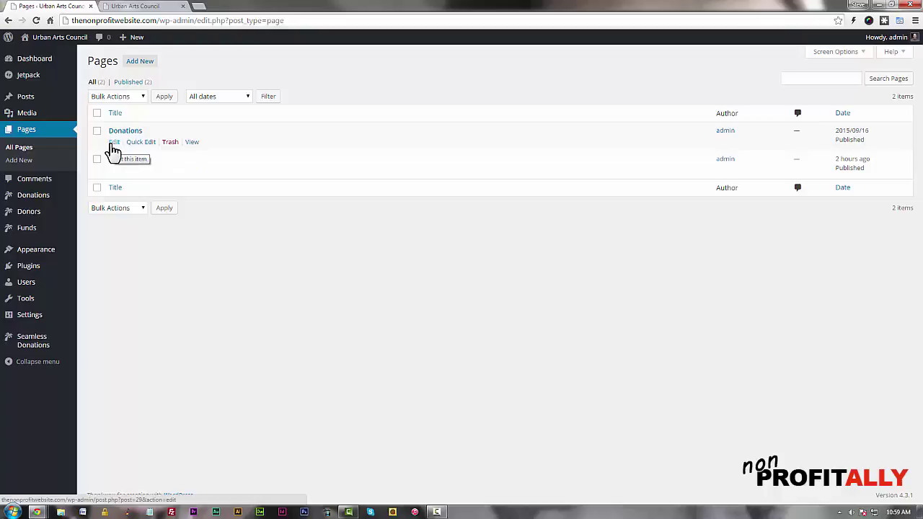
{"action": "left_click", "coordinate": [114, 143]}
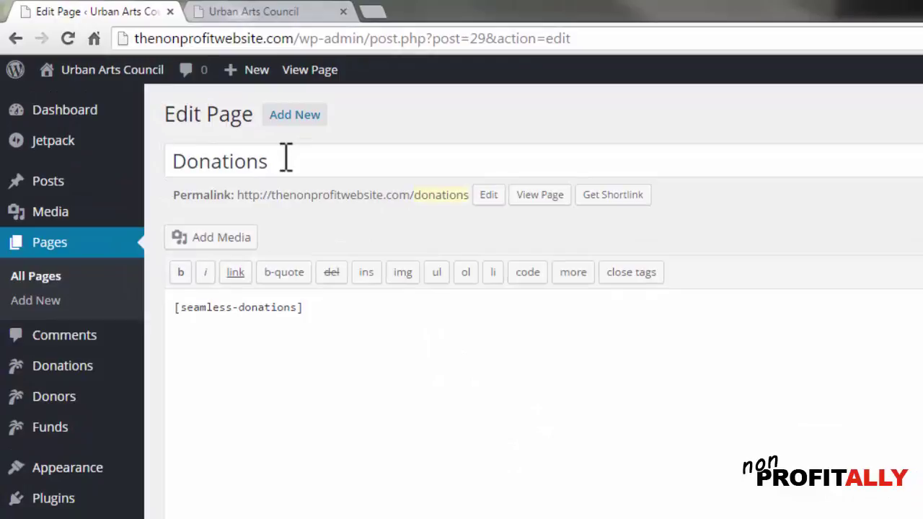
- Change the page title to Donate
{"action": "left_click", "coordinate": [179, 99]}
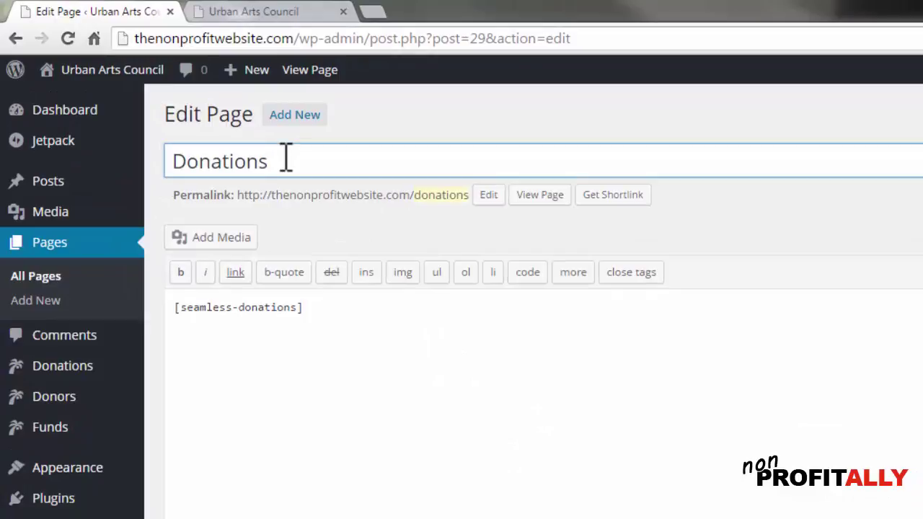
{"action": "key", "text": "BackSpace"}
{"action": "key", "text": "BackSpace"}
{"action": "key", "text": "BackSpace"}
{"action": "key", "text": "BackSpace"}
{"action": "type", "text": "e"}
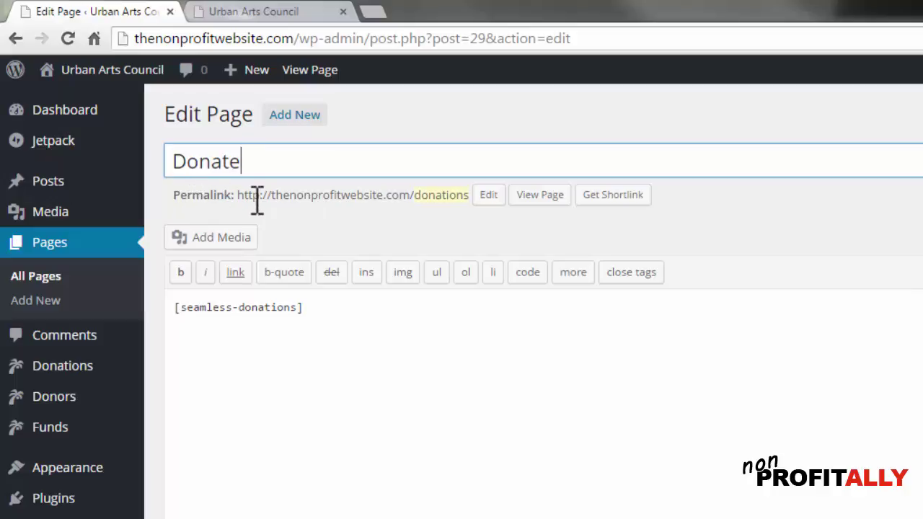
- Set the page's permalink slug to donate and update the page
{"action": "left_click", "coordinate": [454, 194]}
{"action": "key", "text": "BackSpace"}
{"action": "key", "text": "BackSpace"}
{"action": "key", "text": "BackSpace"}
{"action": "key", "text": "BackSpace"}
{"action": "type", "text": "e"}
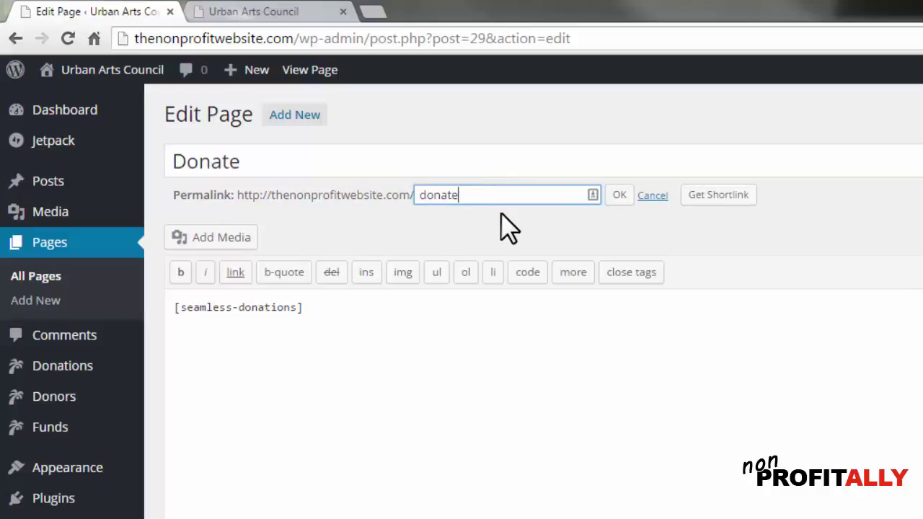
{"action": "left_click", "coordinate": [617, 195]}
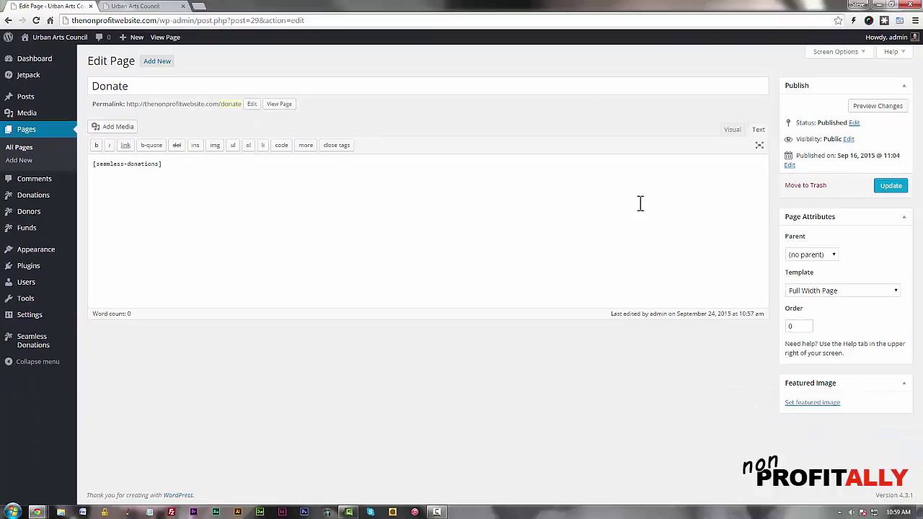
{"action": "left_click", "coordinate": [892, 189]}
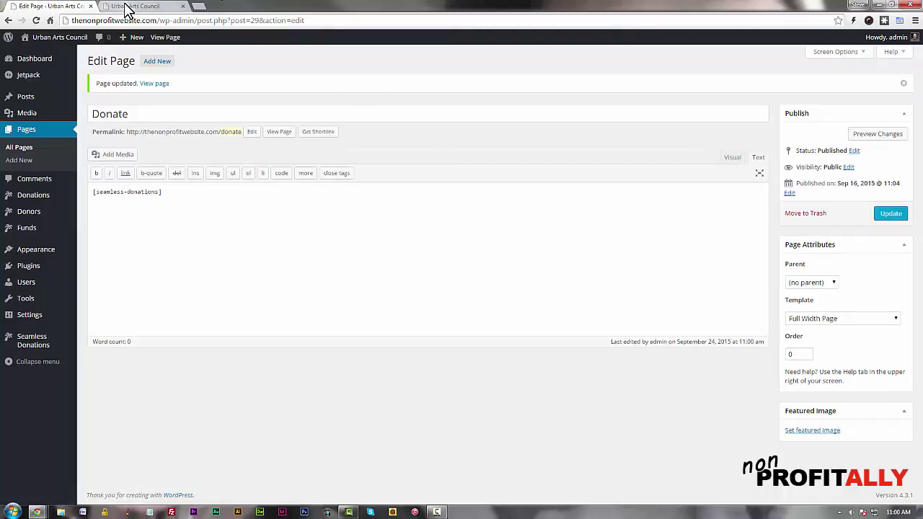
- Reload the live site and check the title and address of the Donate page linked from the site navigation
{"action": "left_click", "coordinate": [133, 6]}
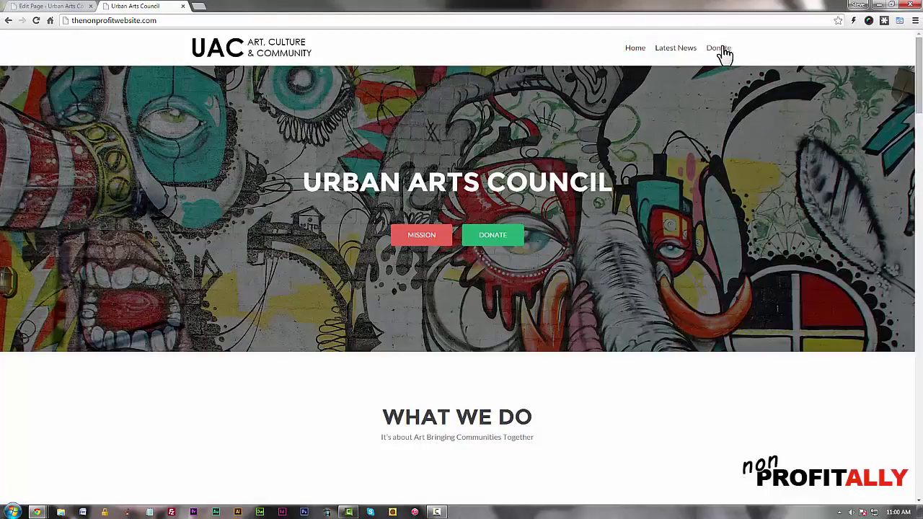
{"action": "left_click", "coordinate": [37, 22]}
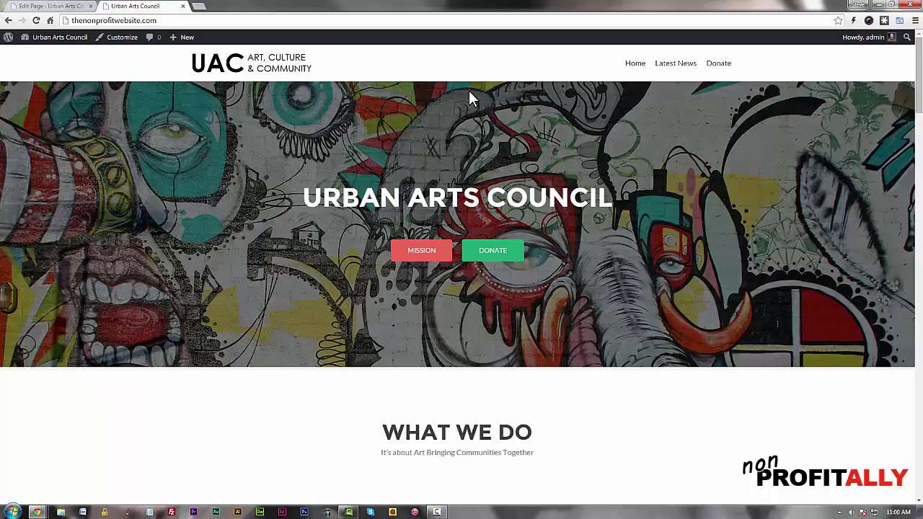
{"action": "left_click", "coordinate": [718, 65]}
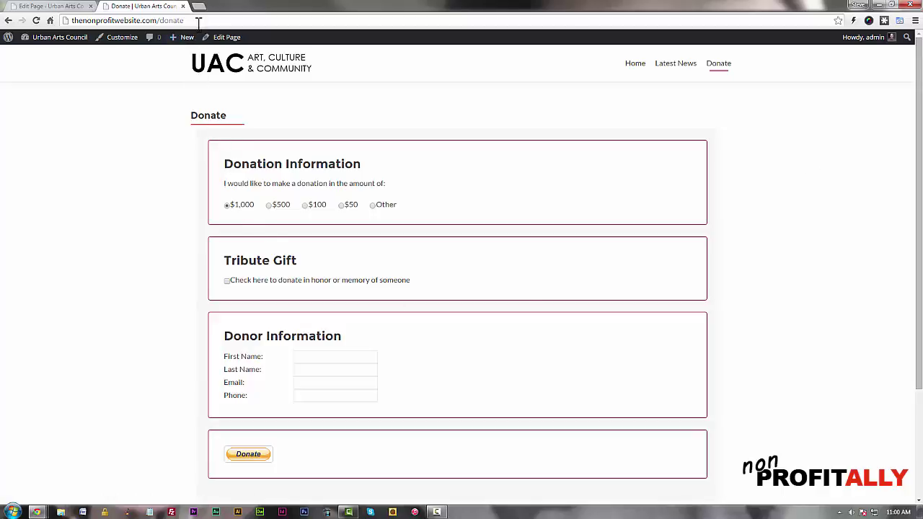
{"action": "left_click", "coordinate": [131, 21]}
{"action": "left_click", "coordinate": [196, 238]}
- Test the home page's green Donate button and return to the home page
{"action": "left_click", "coordinate": [633, 64]}
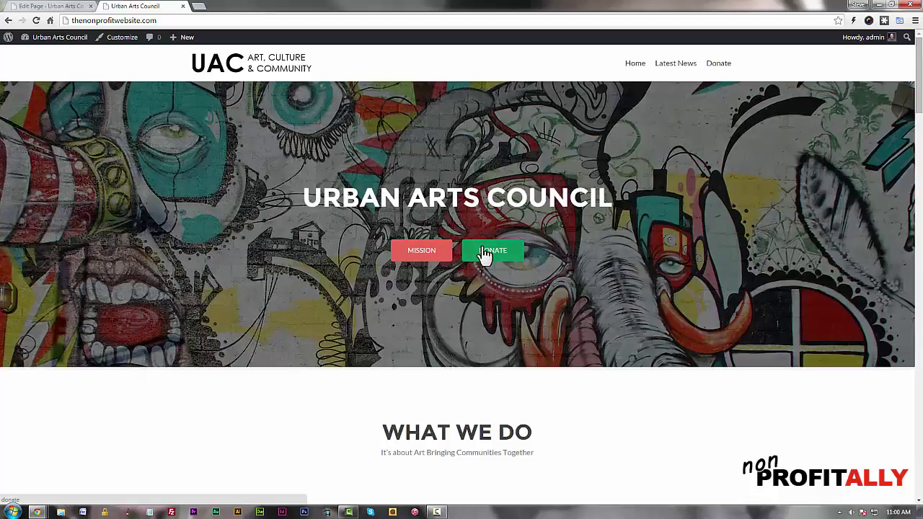
{"action": "left_click", "coordinate": [496, 254]}
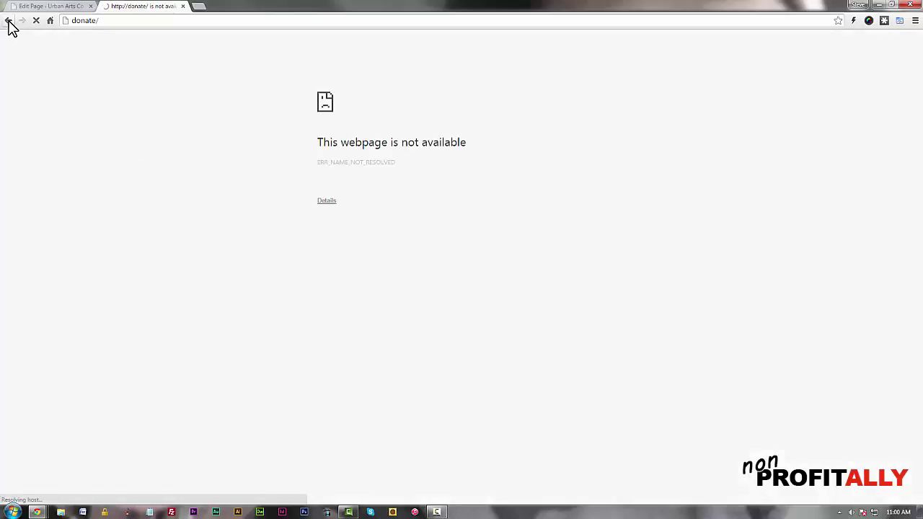
{"action": "left_click", "coordinate": [9, 22]}
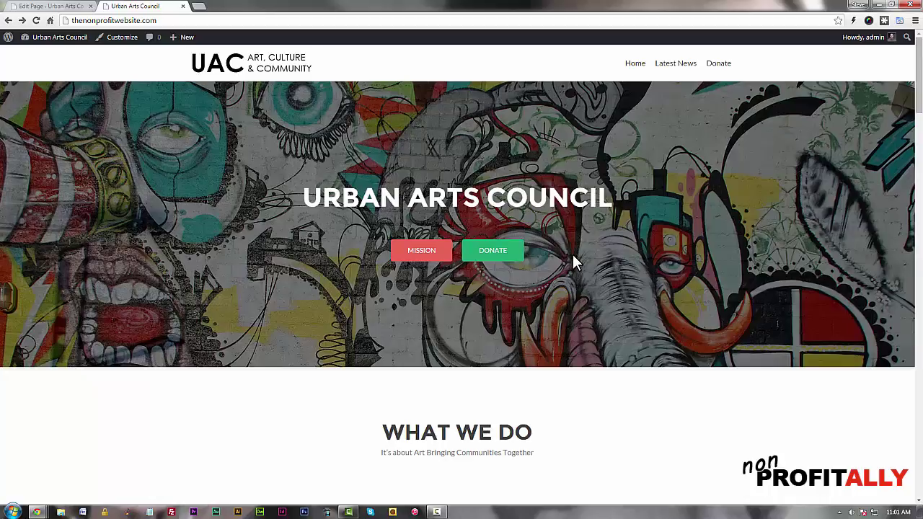
- Open the live Donate page from the site navigation and copy its address
{"action": "left_click", "coordinate": [712, 66]}
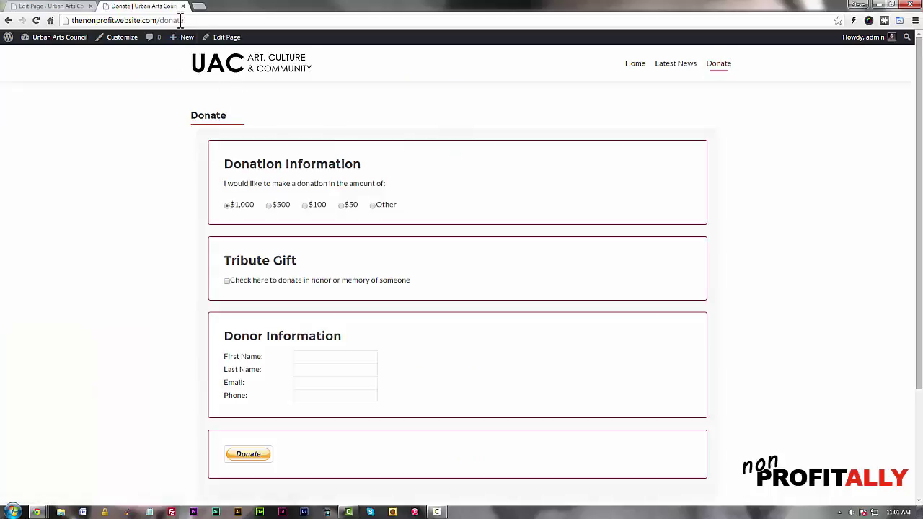
{"action": "left_click", "coordinate": [180, 21]}
{"action": "key", "text": "ctrl+c"}
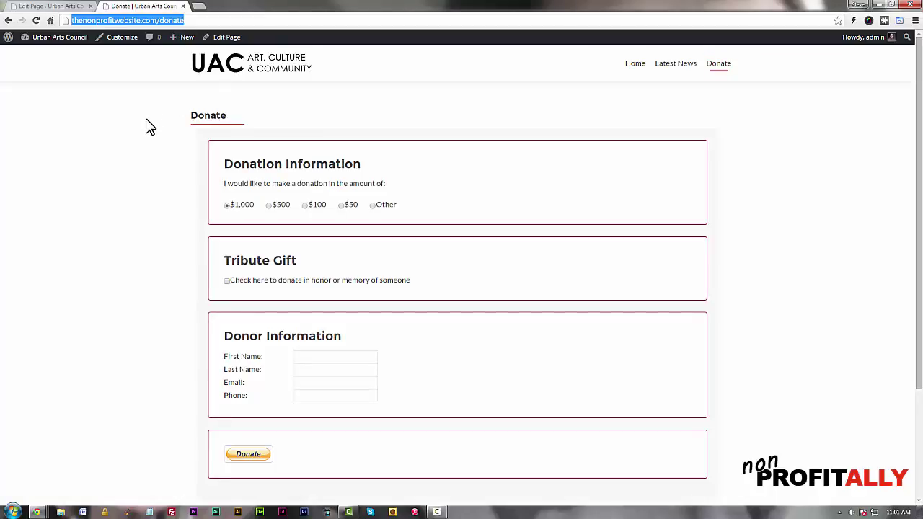
{"action": "left_click", "coordinate": [41, 9]}
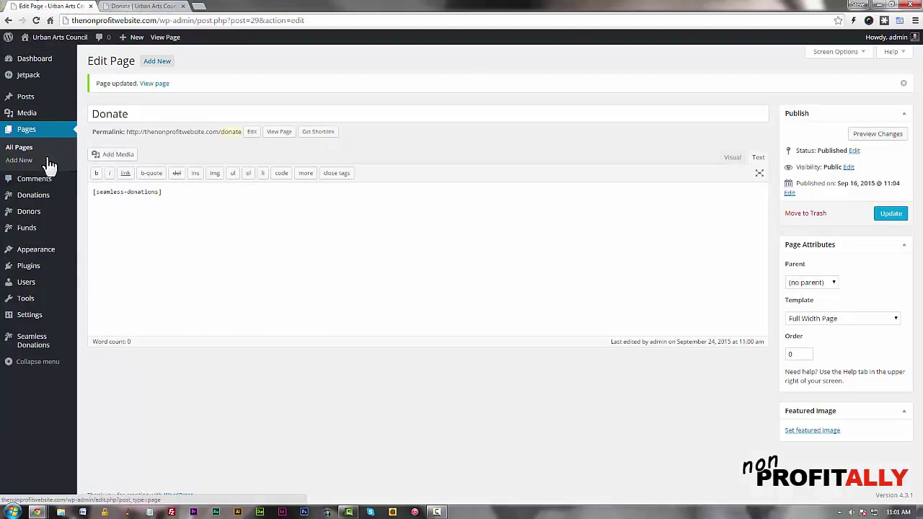
{"action": "mouse_move", "coordinate": [34, 249]}
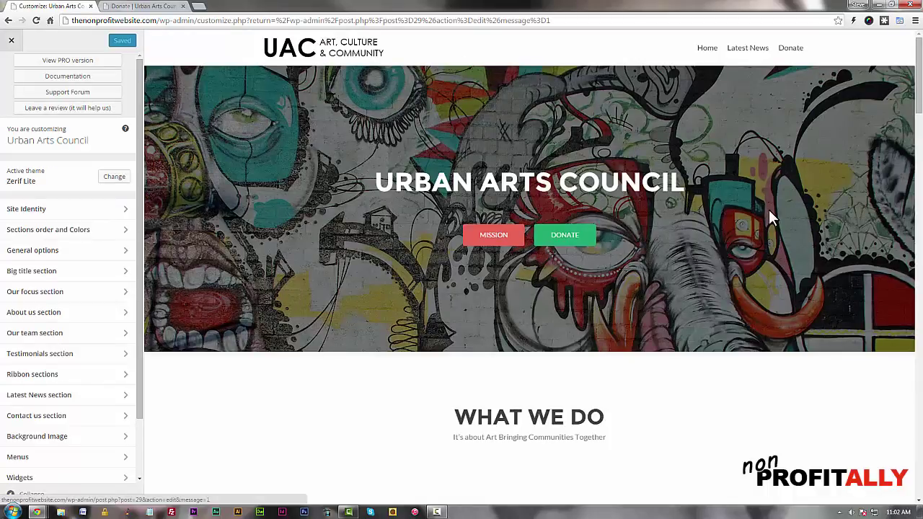
{"action": "left_click", "coordinate": [560, 237]}
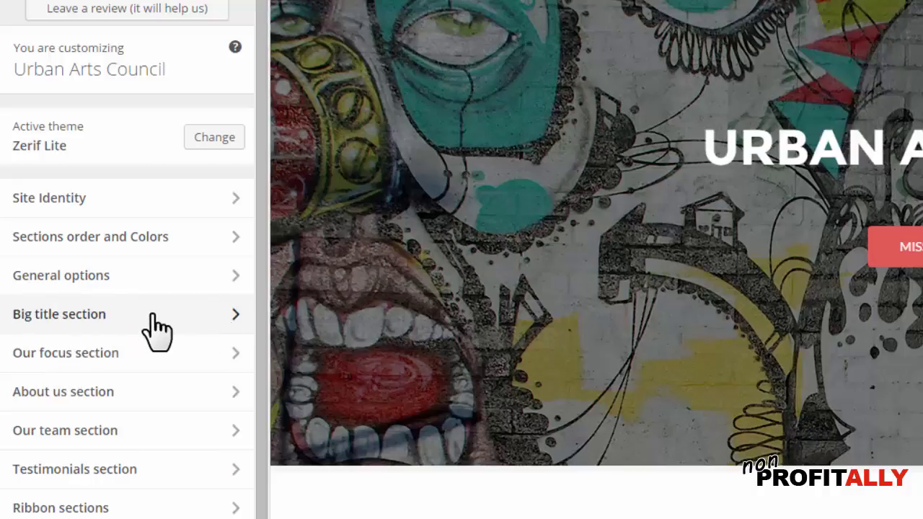
{"action": "left_click", "coordinate": [209, 324]}
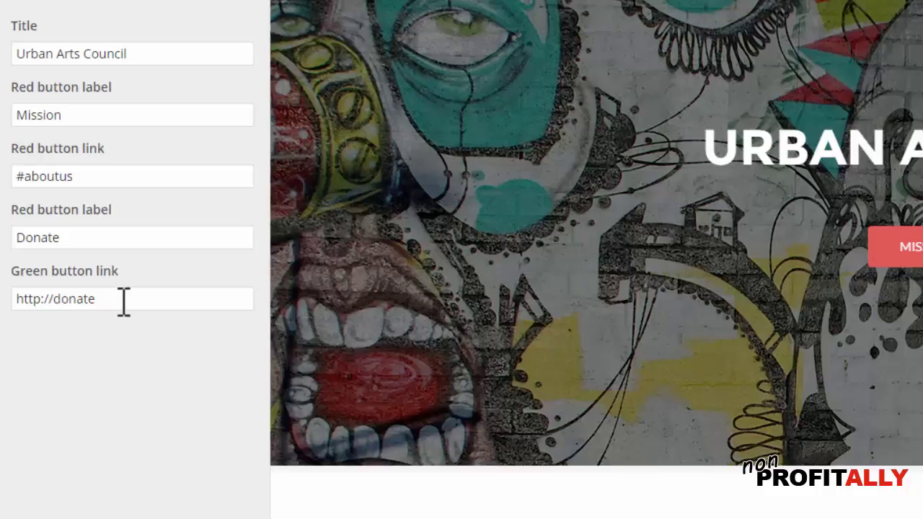
{"action": "left_click_drag", "start_coordinate": [122, 296], "coordinate": [4, 282]}
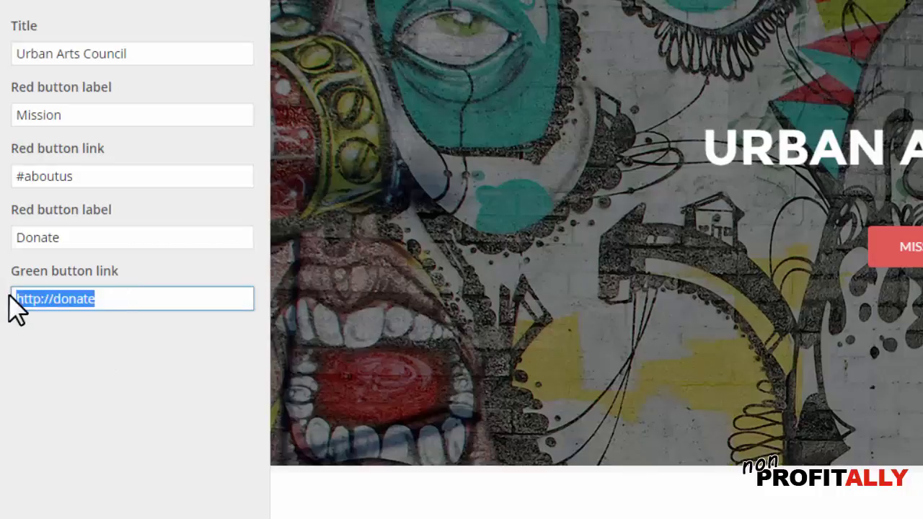
{"action": "key", "text": "ctrl+v"}
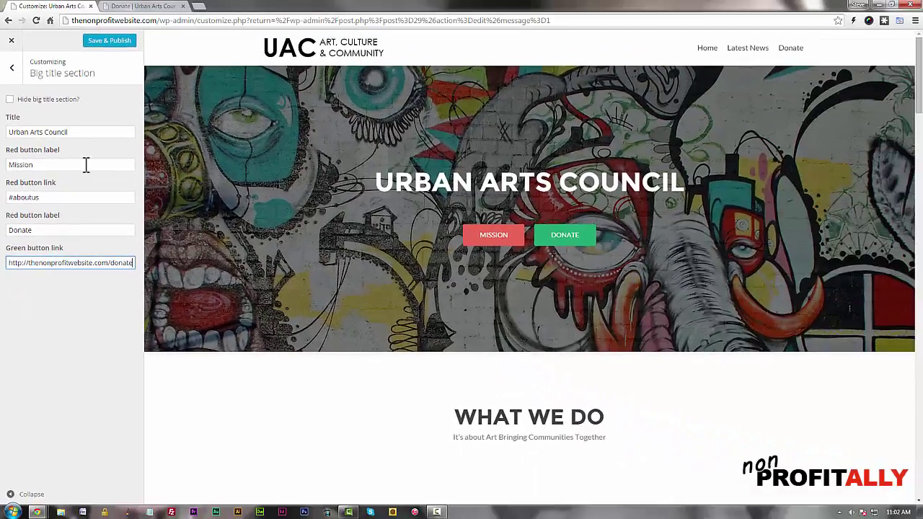
{"action": "left_click", "coordinate": [107, 44]}
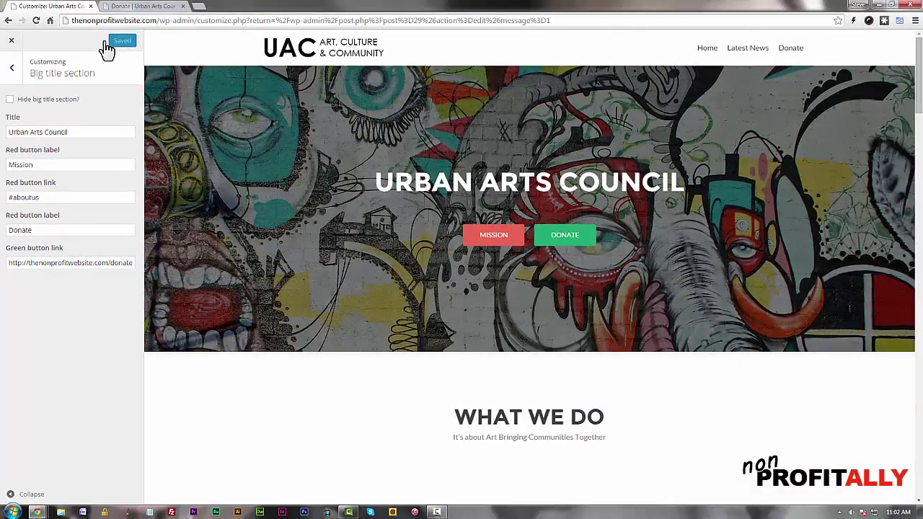
{"action": "left_click", "coordinate": [13, 73]}
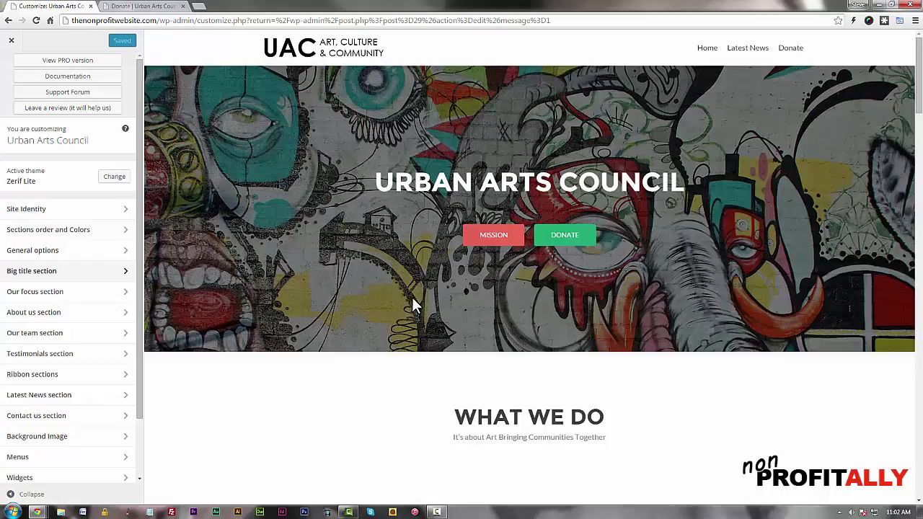
{"action": "scroll", "coordinate": [413, 303], "scroll_direction": "down", "scroll_amount": 4}
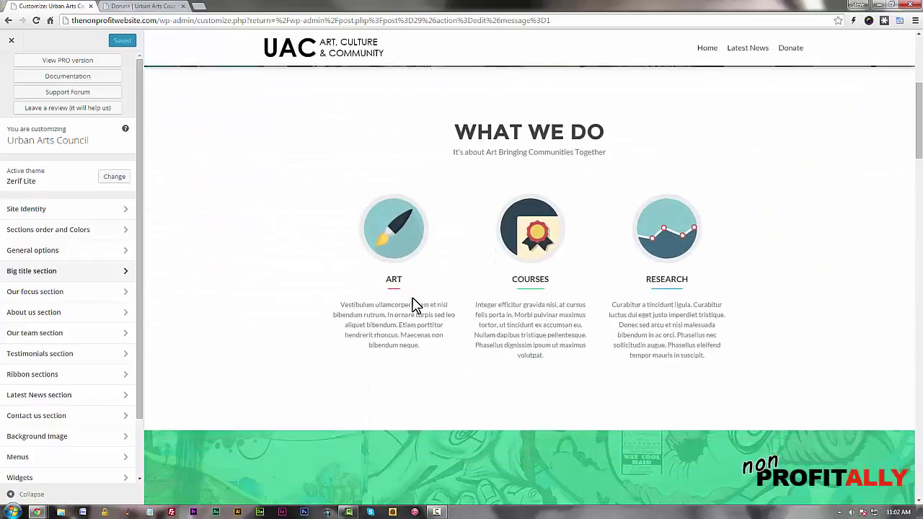
{"action": "scroll", "coordinate": [415, 304], "scroll_direction": "down", "scroll_amount": 4}
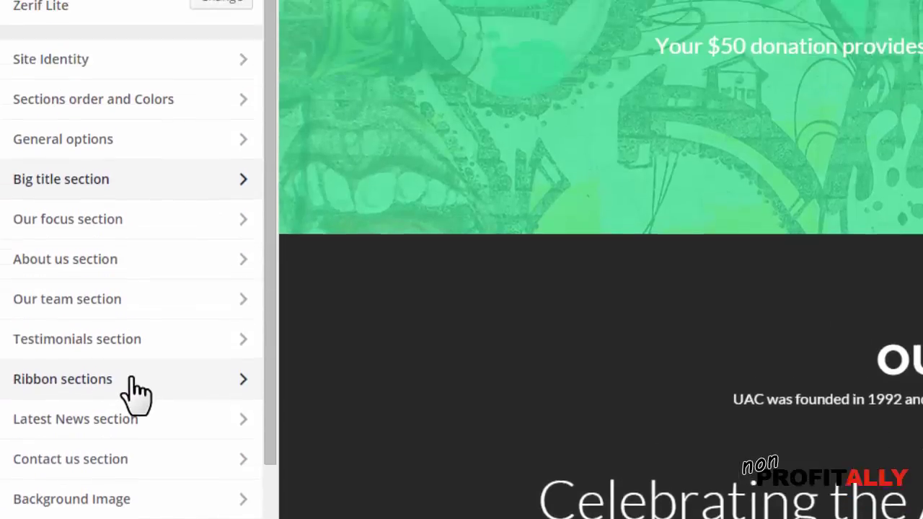
{"action": "left_click", "coordinate": [130, 276]}
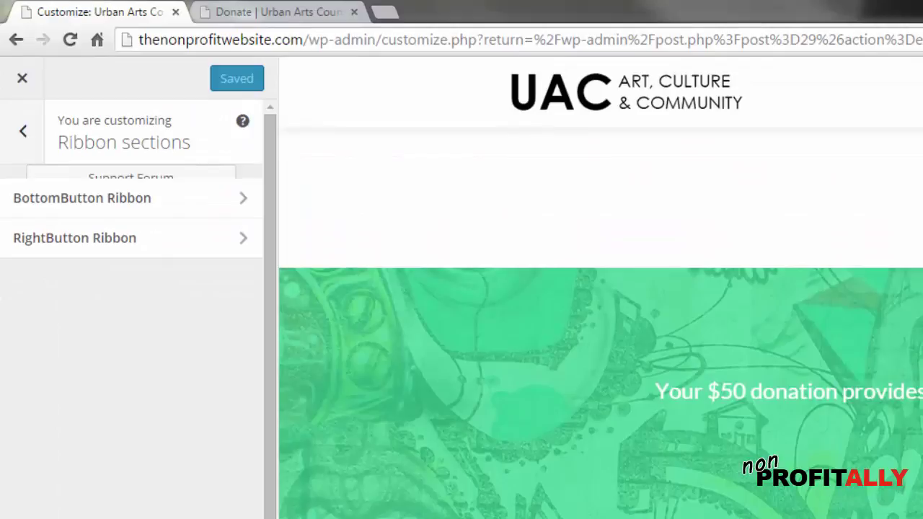
{"action": "left_click", "coordinate": [161, 200]}
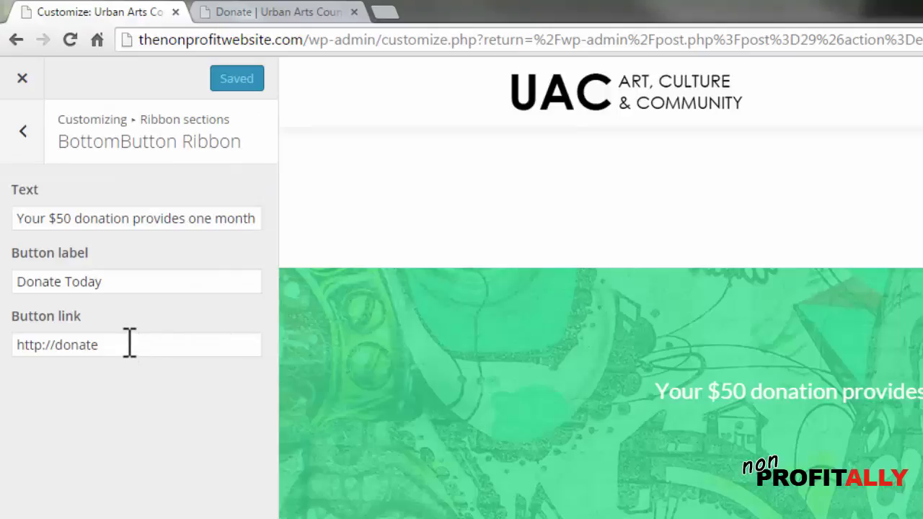
{"action": "left_click_drag", "start_coordinate": [128, 346], "coordinate": [6, 345]}
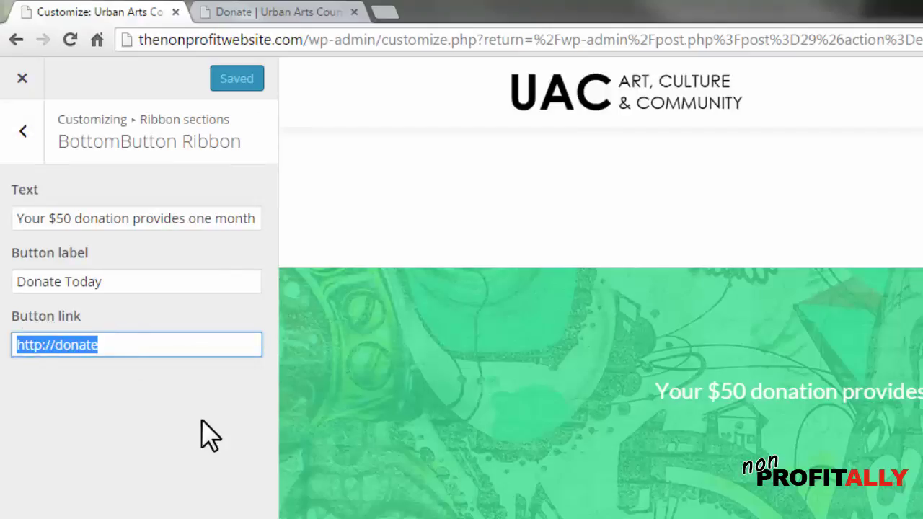
{"action": "key", "text": "ctrl+v"}
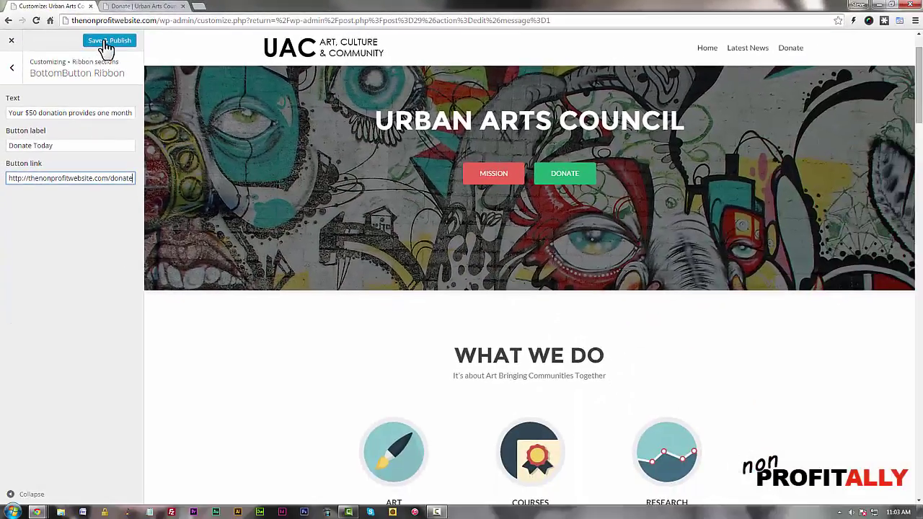
{"action": "left_click", "coordinate": [131, 52]}
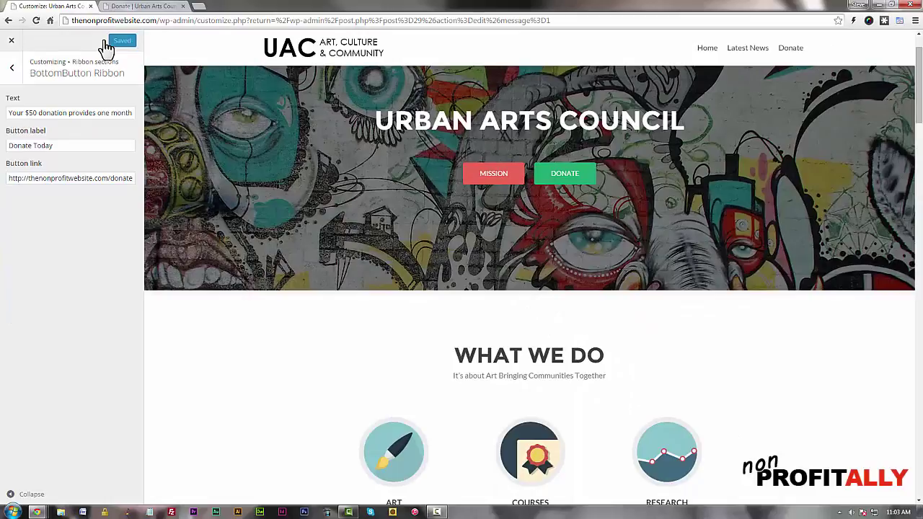
{"action": "left_click", "coordinate": [11, 65]}
- On the live site, test the home page's green Donate button and look over the Donate Today ribbon
{"action": "left_click", "coordinate": [129, 8]}
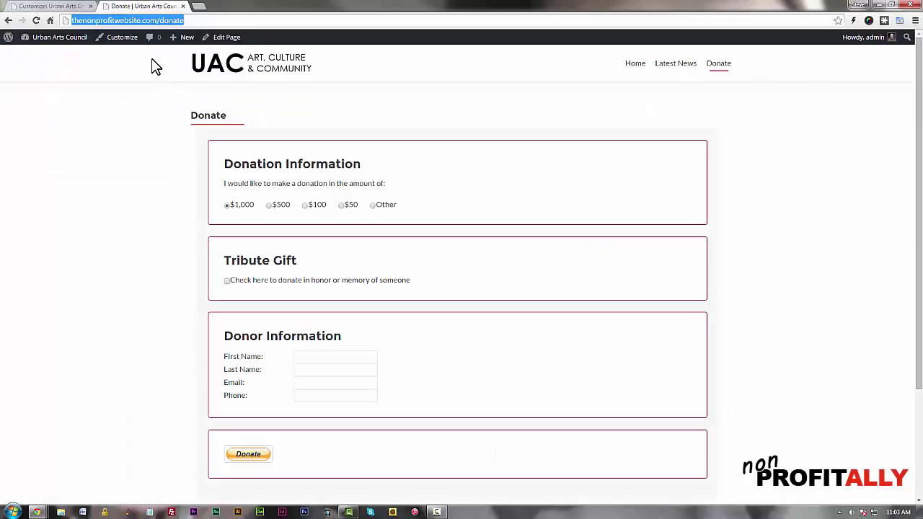
{"action": "left_click", "coordinate": [239, 68]}
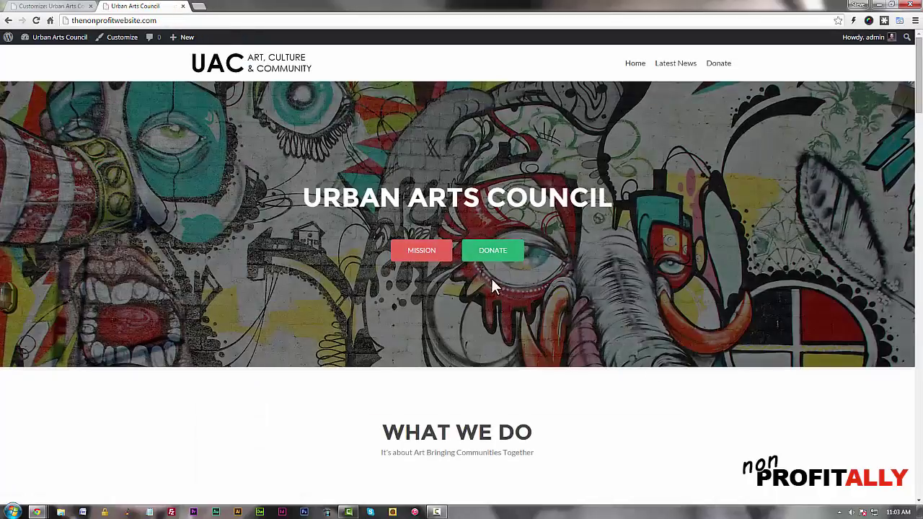
{"action": "left_click", "coordinate": [491, 254]}
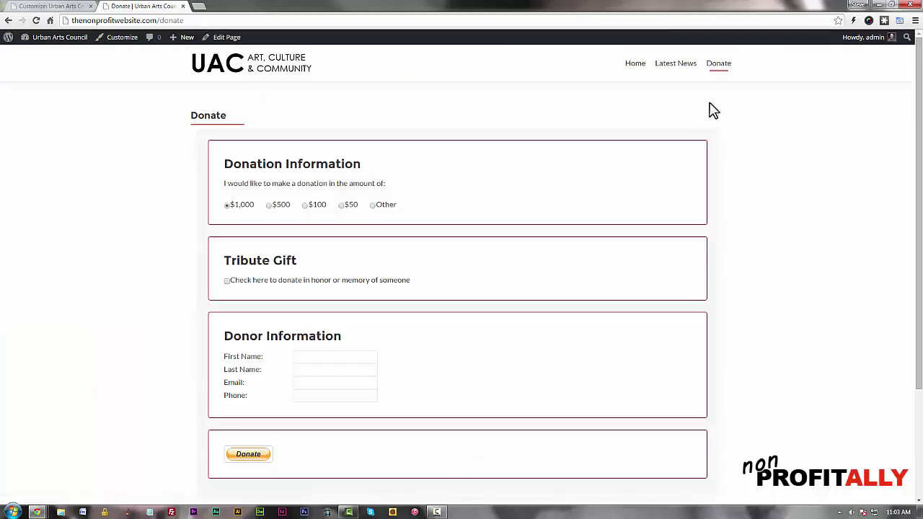
{"action": "left_click", "coordinate": [635, 65]}
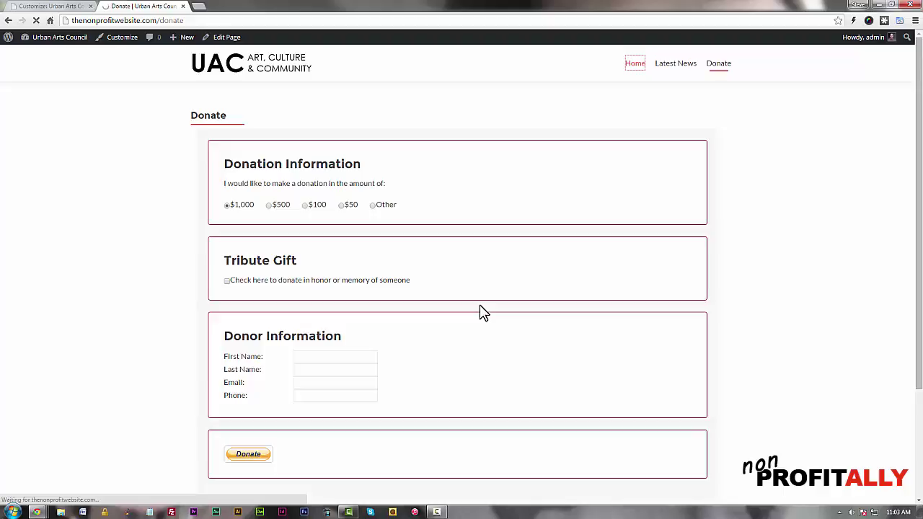
{"action": "scroll", "coordinate": [479, 305], "scroll_direction": "down", "scroll_amount": 7}
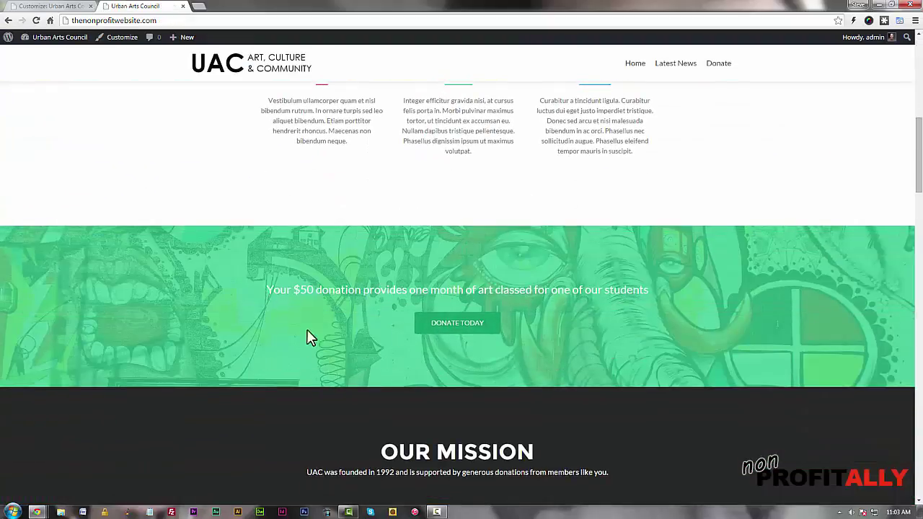
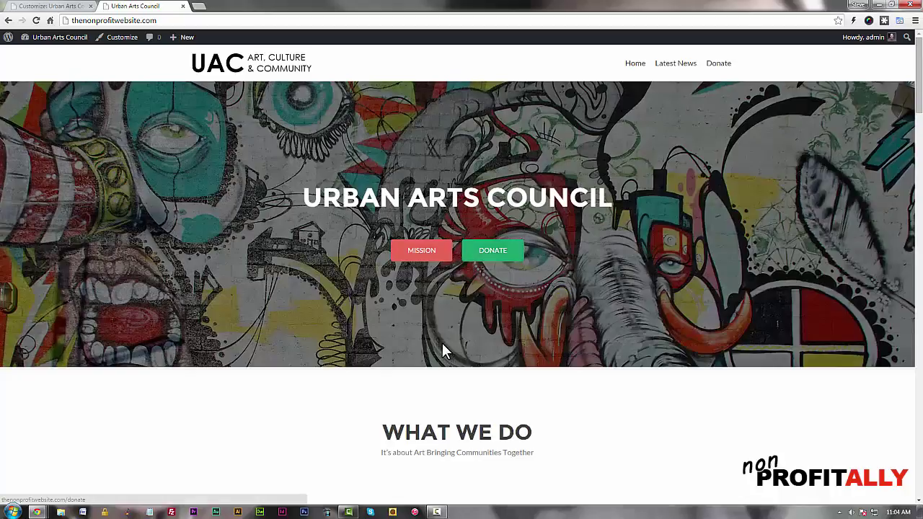
{"action": "scroll", "coordinate": [441, 342], "scroll_direction": "down", "scroll_amount": 5}
{"action": "scroll", "coordinate": [442, 343], "scroll_direction": "up", "scroll_amount": 5}
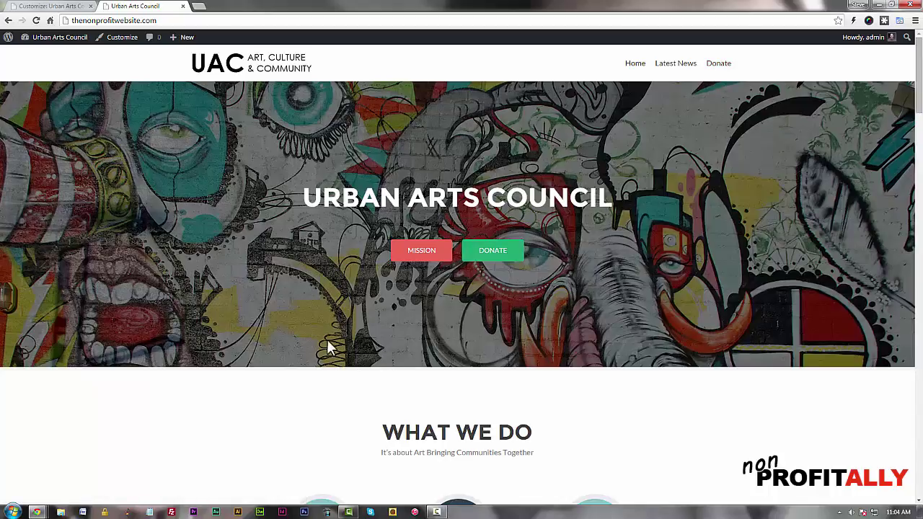
- Test the home page's Mission button, look at the mission and board sections, and return to the page's beginning
{"action": "left_click", "coordinate": [426, 254]}
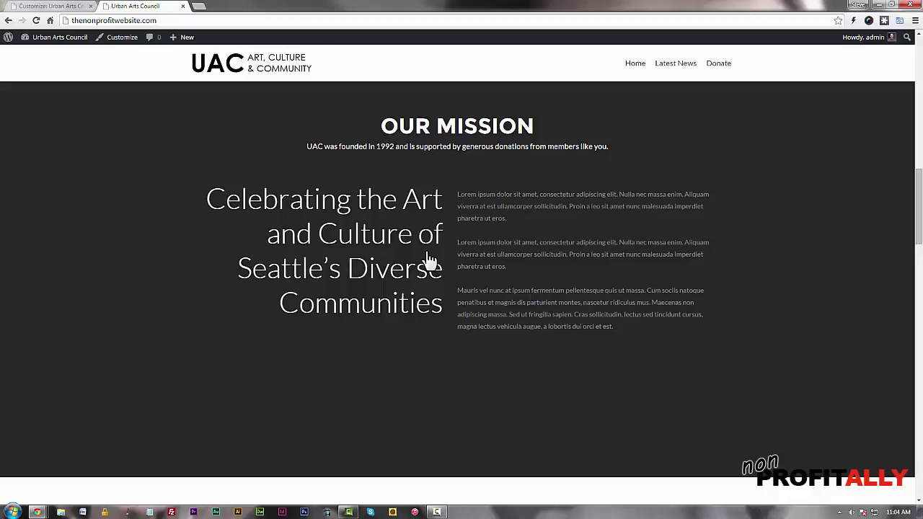
{"action": "scroll", "coordinate": [429, 260], "scroll_direction": "down", "scroll_amount": 4}
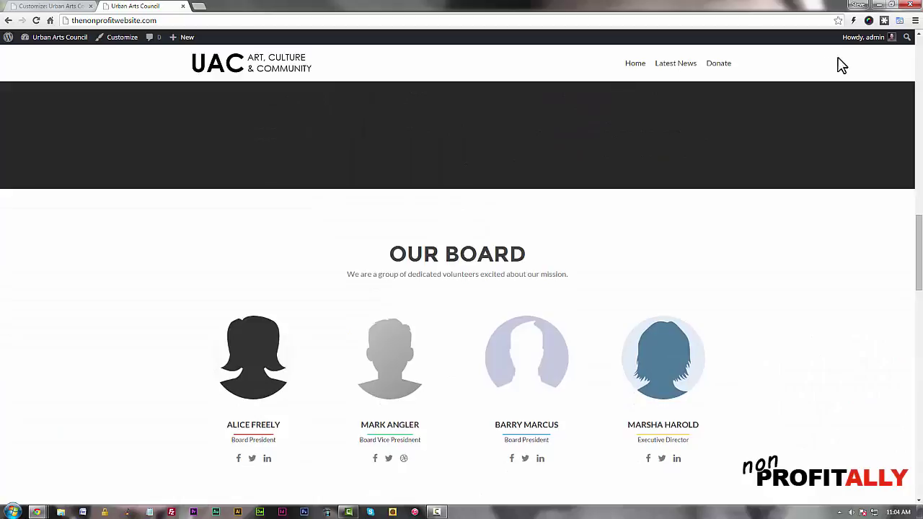
{"action": "scroll", "coordinate": [610, 195], "scroll_direction": "up", "scroll_amount": 10}
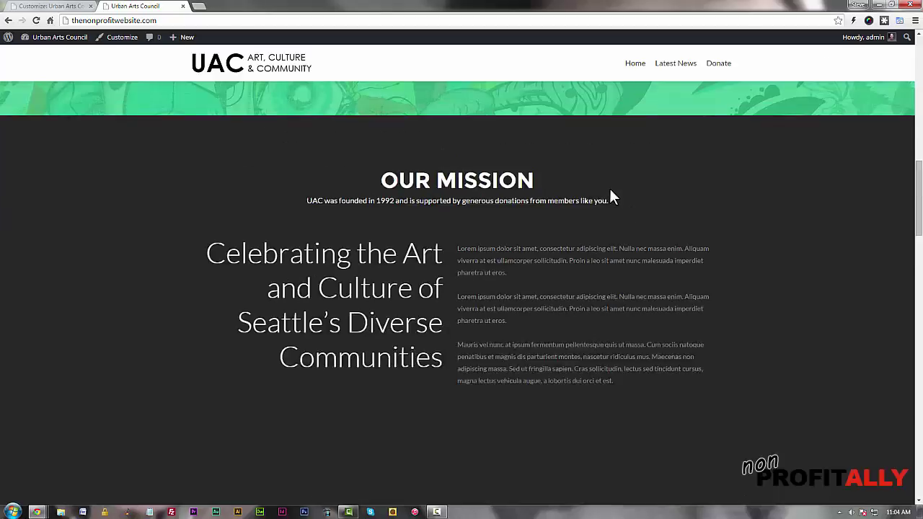
{"action": "scroll", "coordinate": [610, 195], "scroll_direction": "up", "scroll_amount": 3}
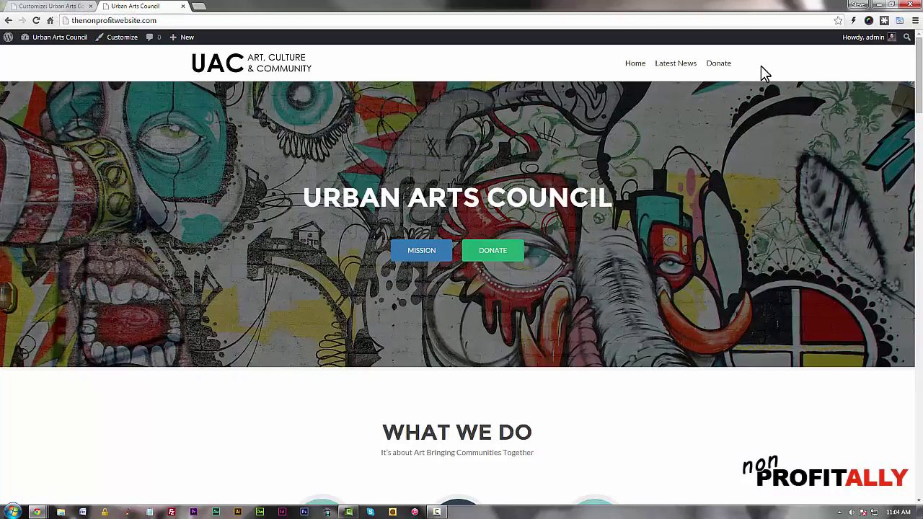
- Leave the theme customizer and open the custom link options in the WordPress menu editor
{"action": "left_click", "coordinate": [36, 8]}
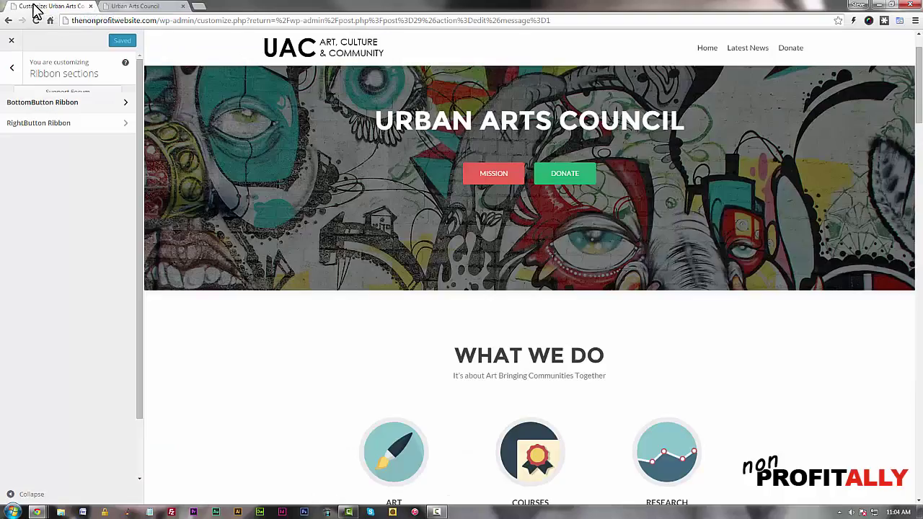
{"action": "left_click", "coordinate": [14, 48]}
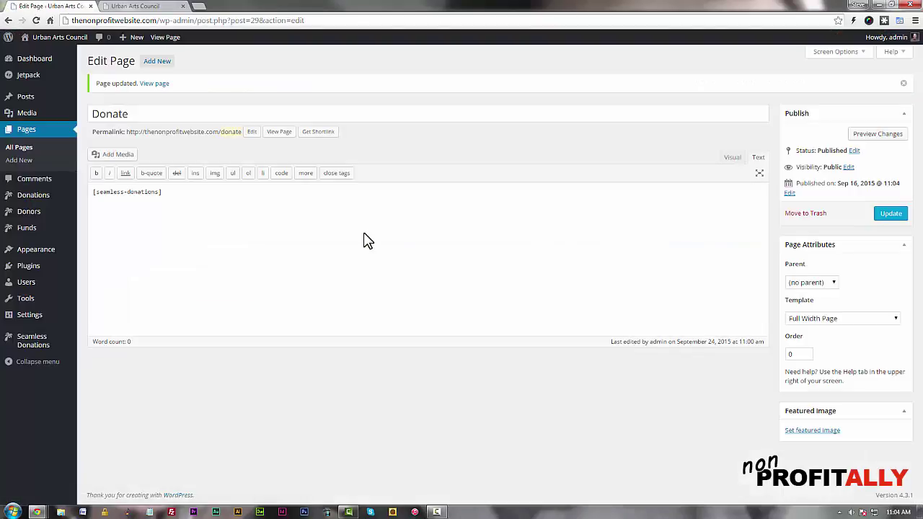
{"action": "mouse_move", "coordinate": [15, 256]}
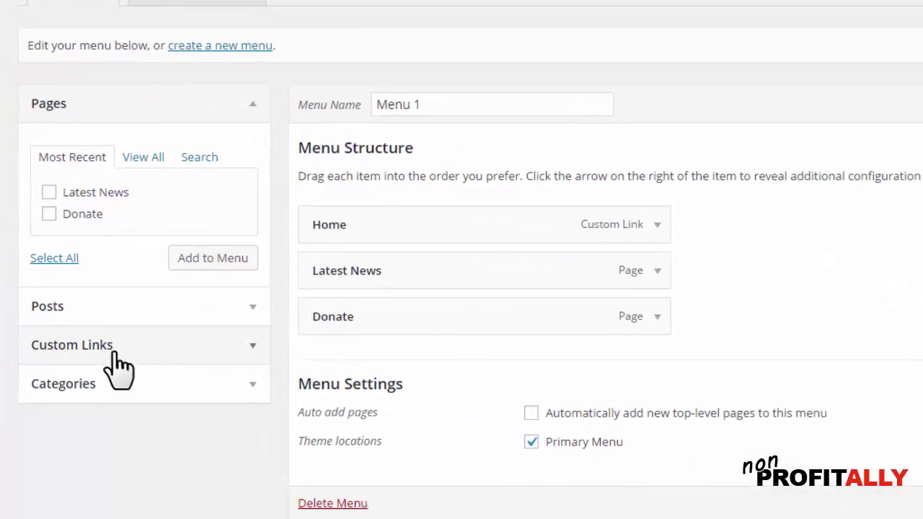
{"action": "left_click", "coordinate": [249, 346]}
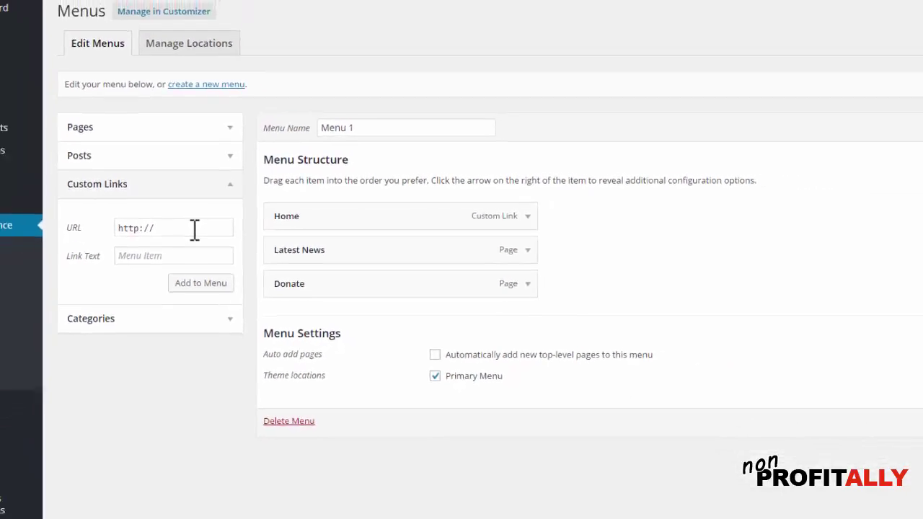
{"action": "left_click", "coordinate": [124, 5]}
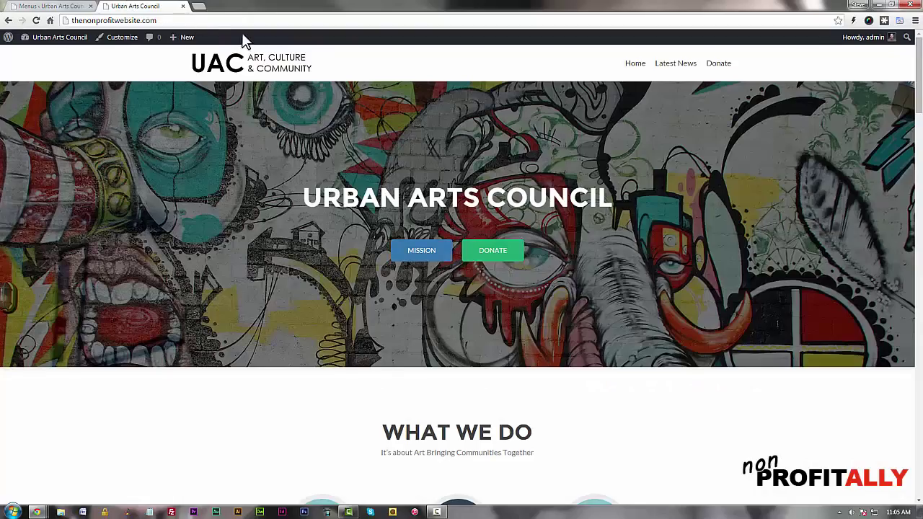
{"action": "left_click", "coordinate": [161, 21]}
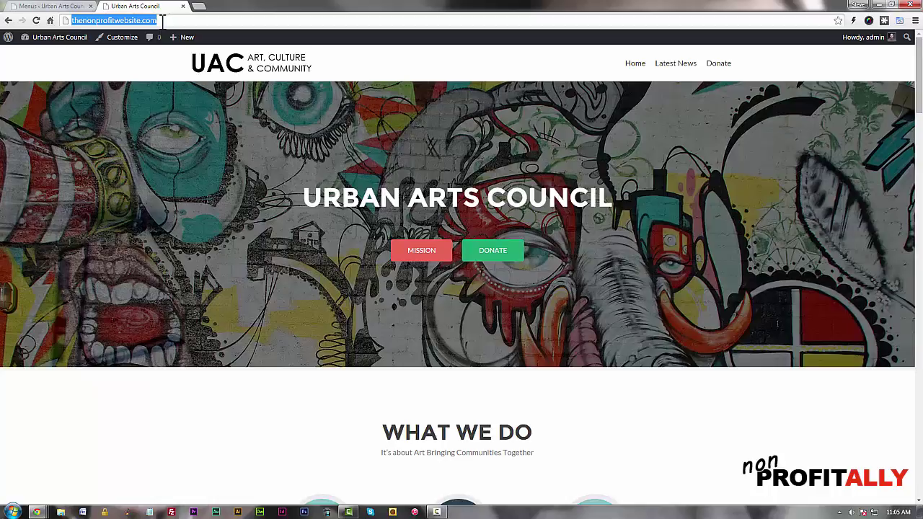
{"action": "left_click", "coordinate": [25, 6]}
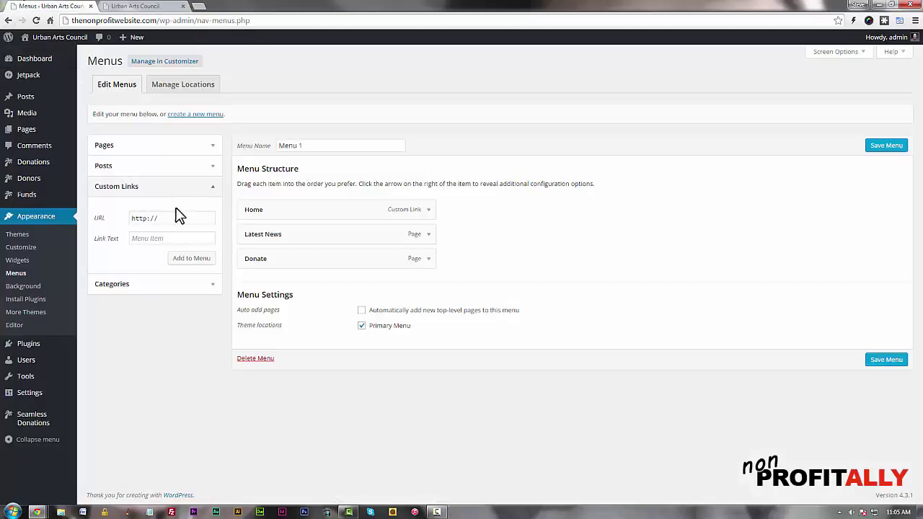
{"action": "left_click_drag", "start_coordinate": [175, 218], "coordinate": [128, 228]}
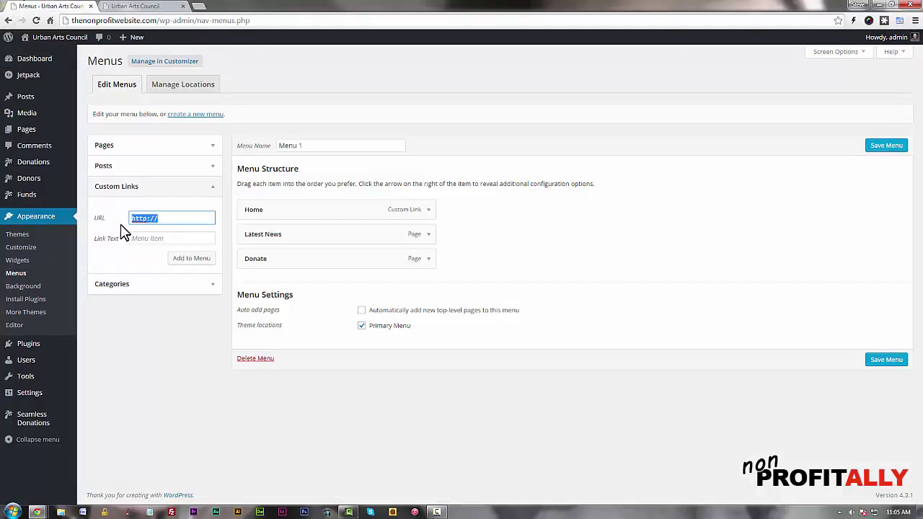
{"action": "key", "text": "ctrl+v"}
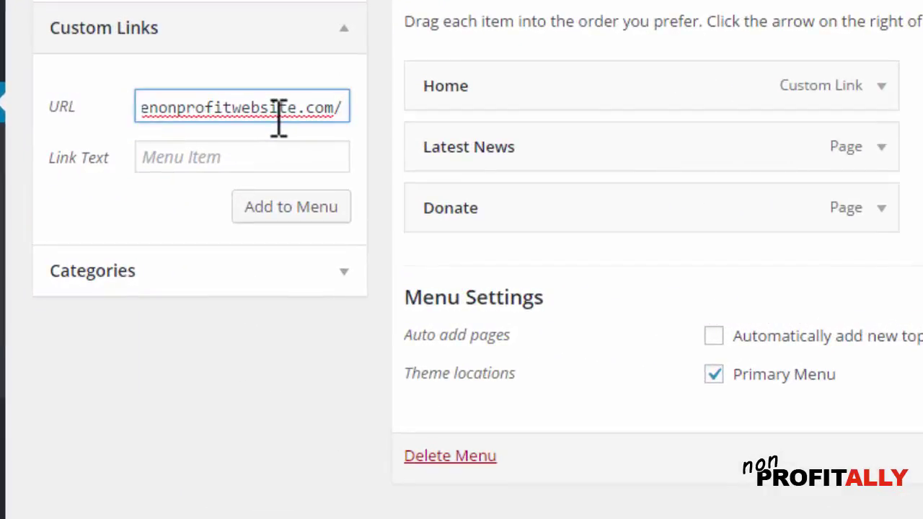
{"action": "type", "text": "#"}
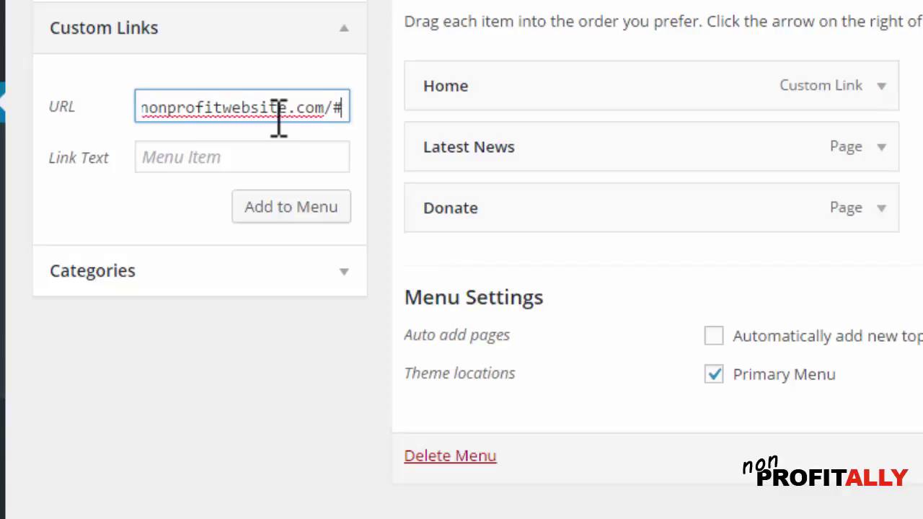
{"action": "type", "text": "conta"}
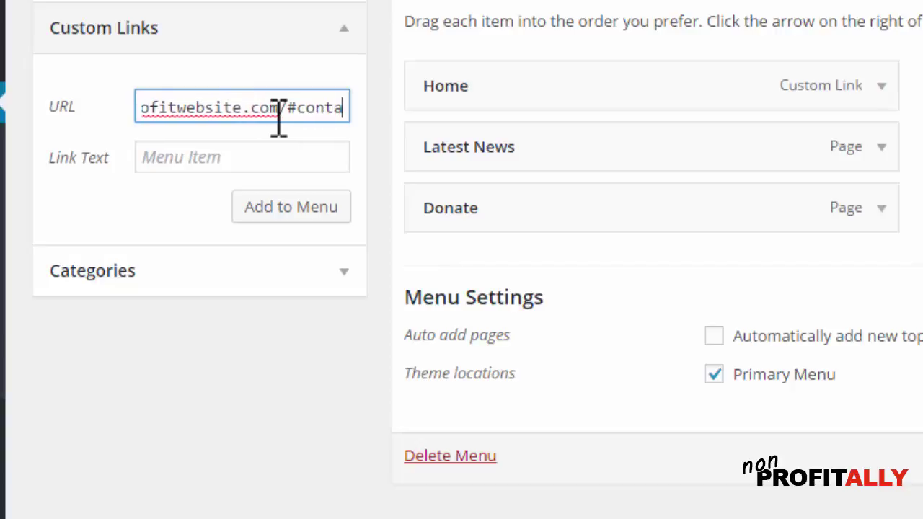
{"action": "type", "text": "ct"}
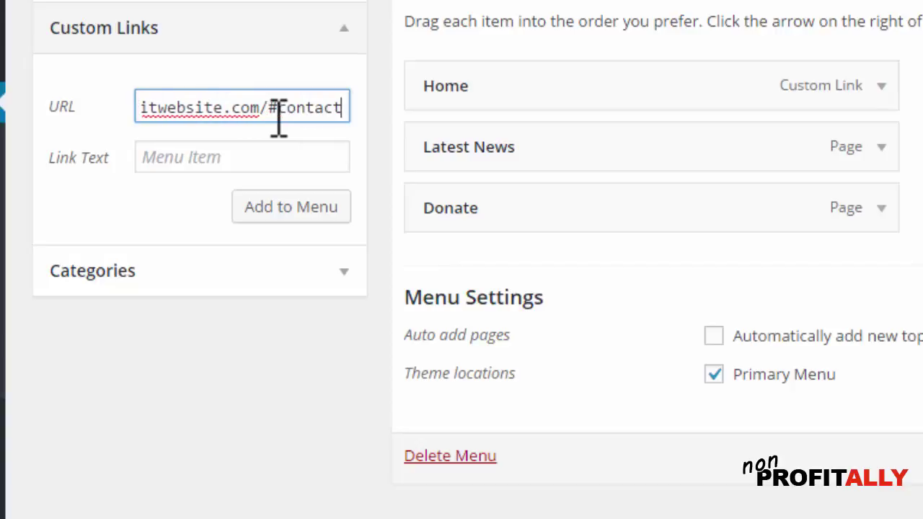
- Give the custom link the text Contact Us and add it to Menu 1
{"action": "left_click", "coordinate": [247, 164]}
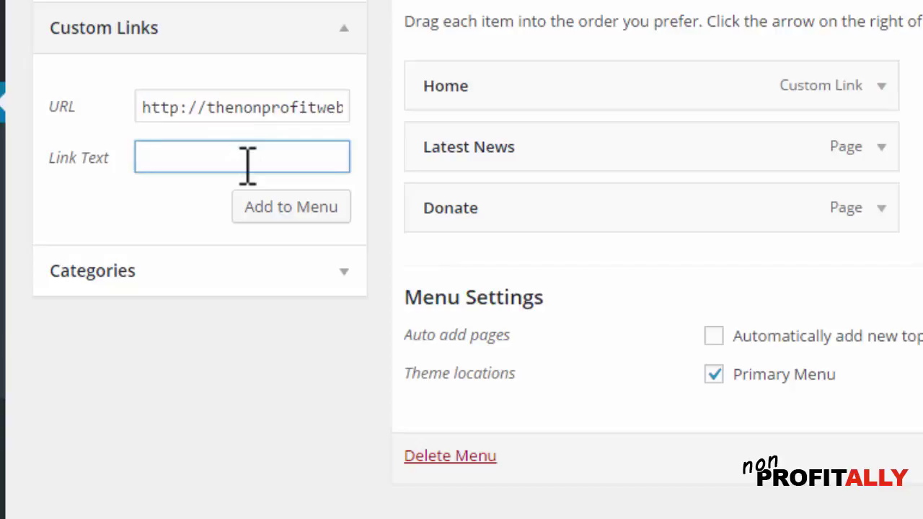
{"action": "type", "text": "Contact Us"}
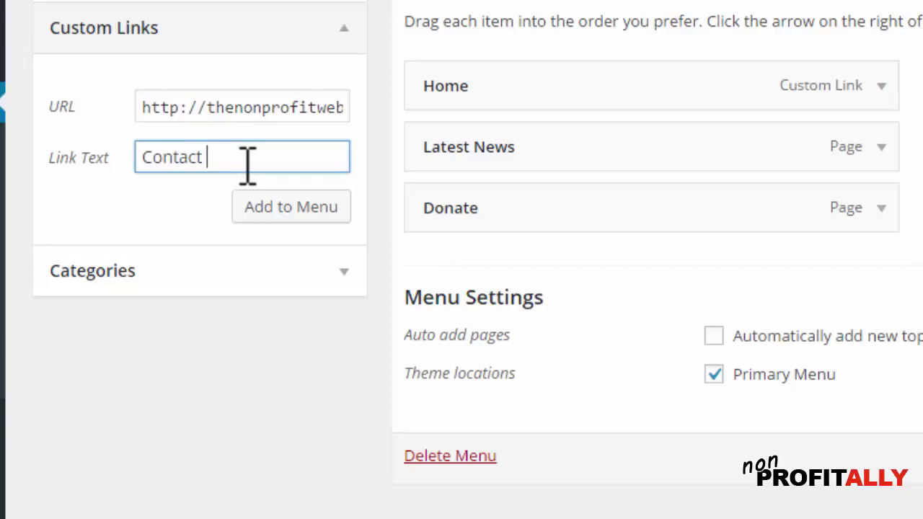
{"action": "left_click", "coordinate": [322, 231]}
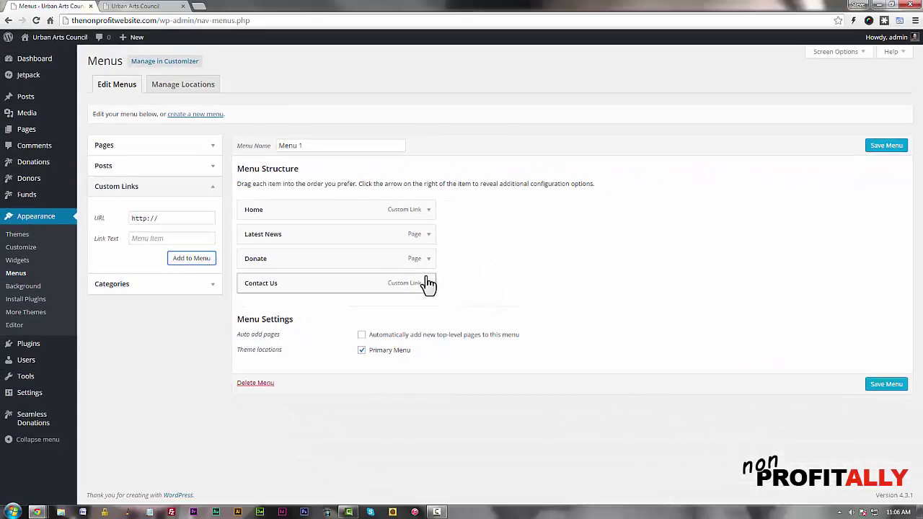
- Expand the Contact Us menu item to check its #contact URL and save Menu 1
{"action": "left_click", "coordinate": [429, 283]}
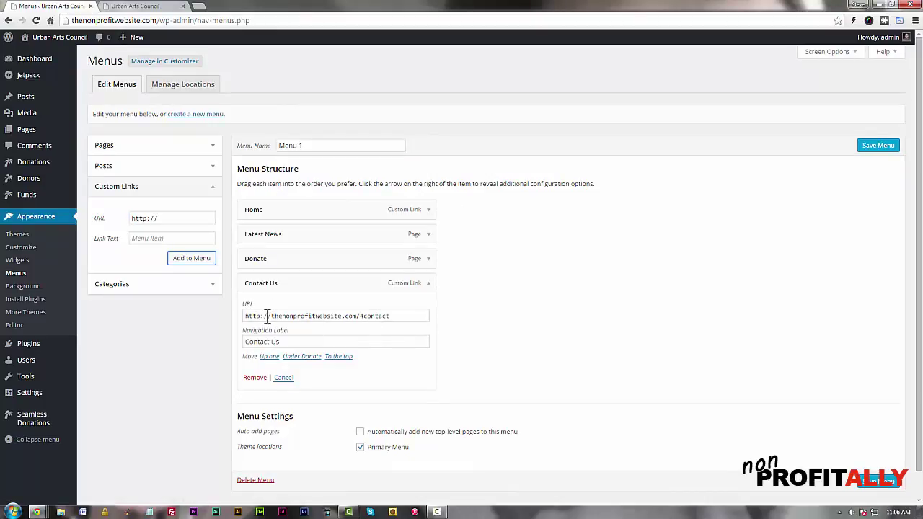
{"action": "left_click", "coordinate": [362, 316]}
{"action": "type", "text": "#"}
{"action": "left_click", "coordinate": [880, 149]}
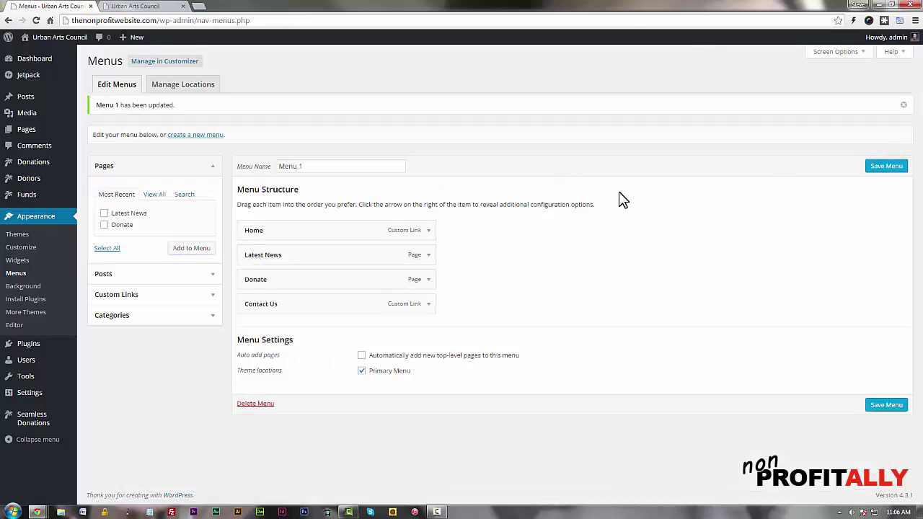
- Reload the live home page, test the Contact Us navigation link, and return to the page's beginning
{"action": "left_click", "coordinate": [152, 7]}
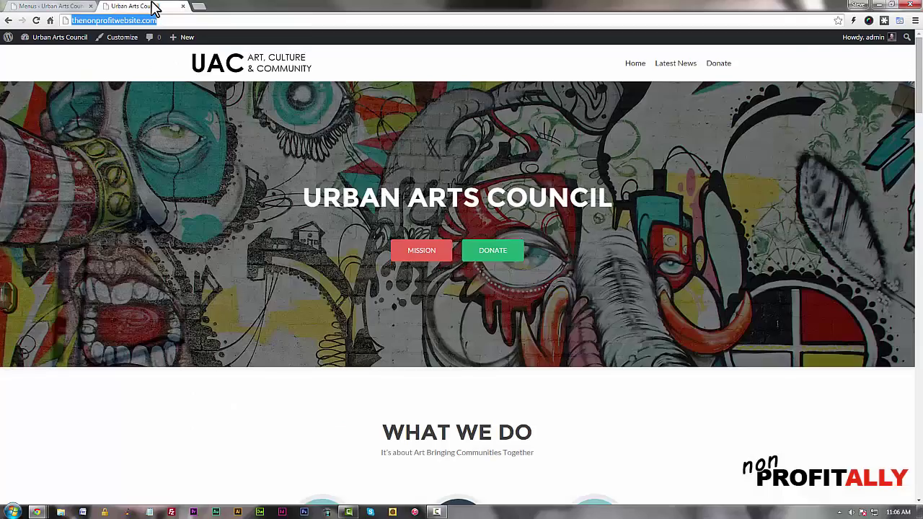
{"action": "left_click", "coordinate": [36, 21]}
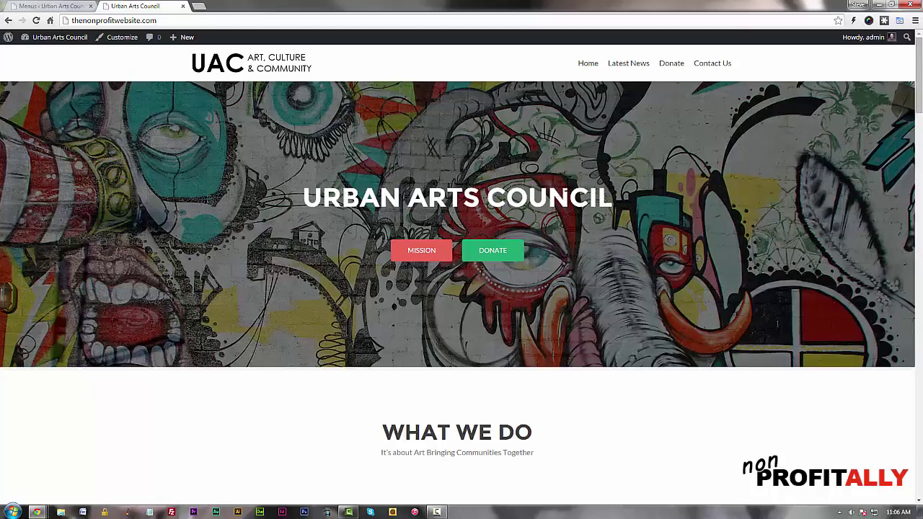
{"action": "left_click", "coordinate": [712, 70]}
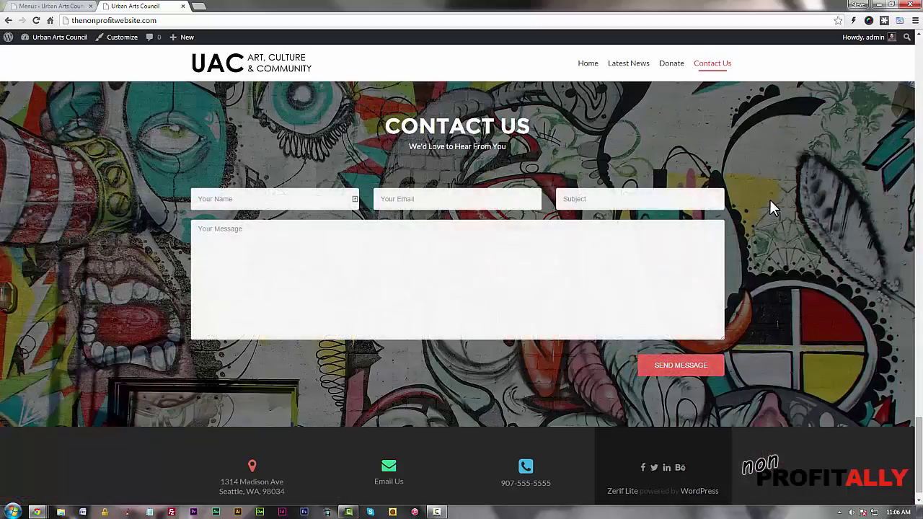
{"action": "scroll", "coordinate": [769, 201], "scroll_direction": "up", "scroll_amount": 10}
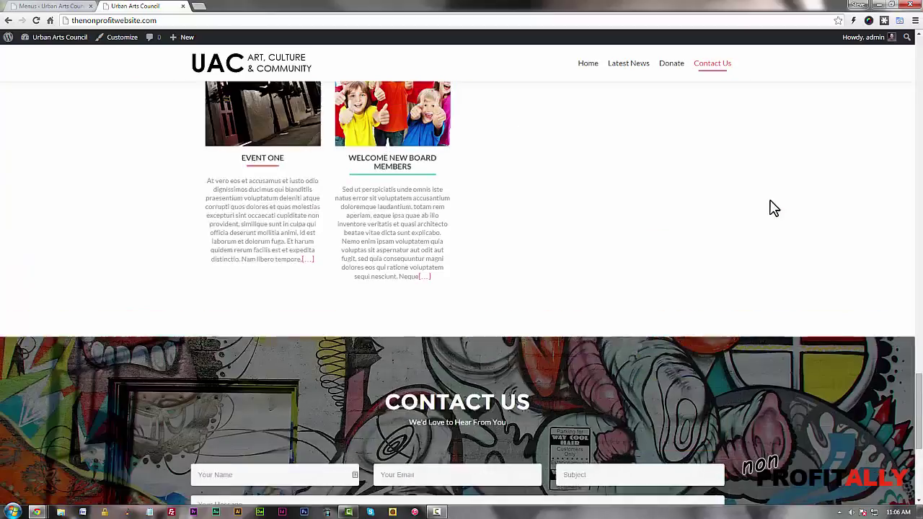
{"action": "scroll", "coordinate": [770, 203], "scroll_direction": "up", "scroll_amount": 15}
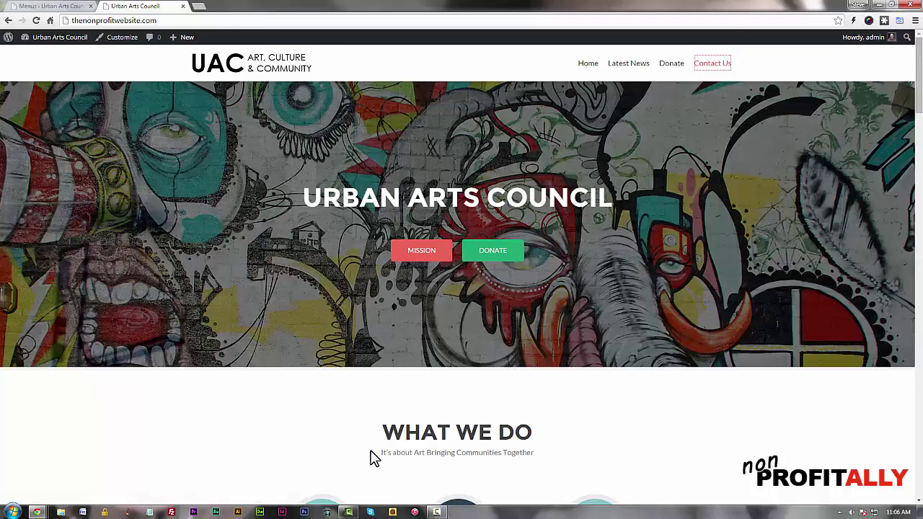
- Browse the home page down to the Our Board section and test the Contact Us link from there
{"action": "scroll", "coordinate": [569, 383], "scroll_direction": "down", "scroll_amount": 8}
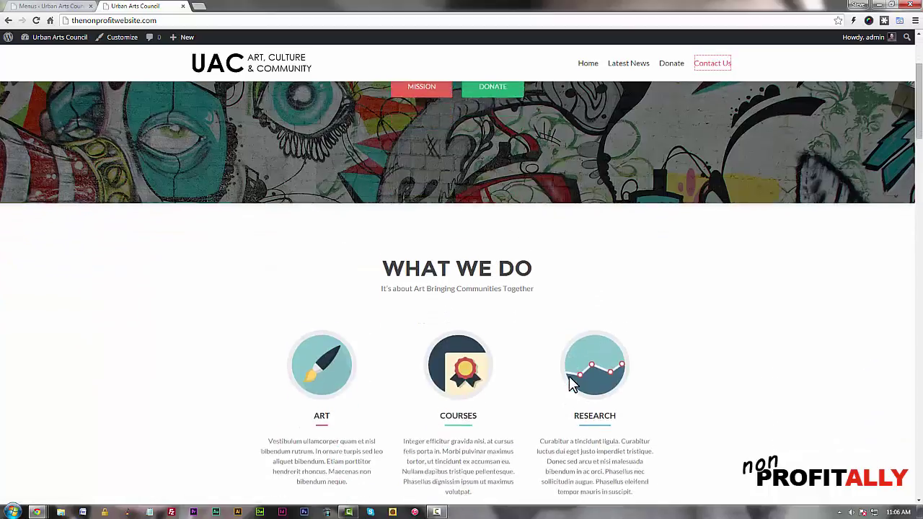
{"action": "scroll", "coordinate": [569, 383], "scroll_direction": "down", "scroll_amount": 2}
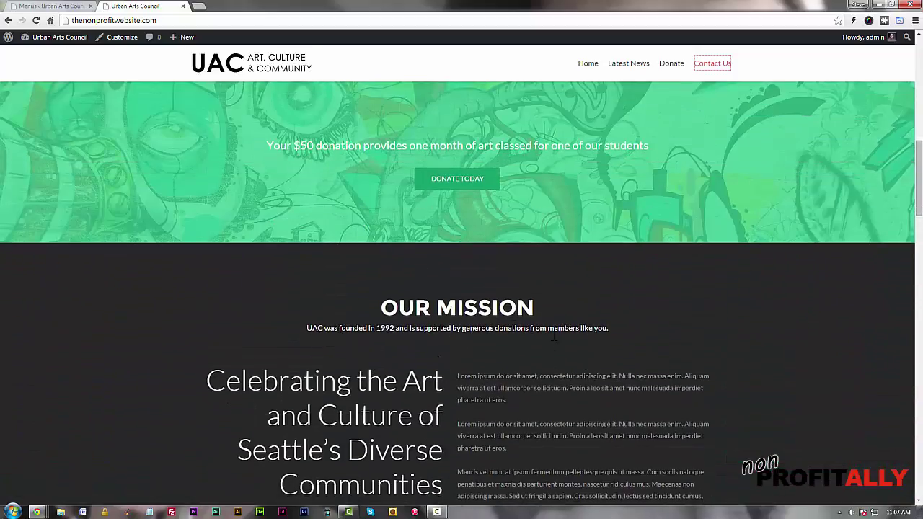
{"action": "scroll", "coordinate": [621, 346], "scroll_direction": "down", "scroll_amount": 3}
{"action": "scroll", "coordinate": [621, 350], "scroll_direction": "down", "scroll_amount": 5}
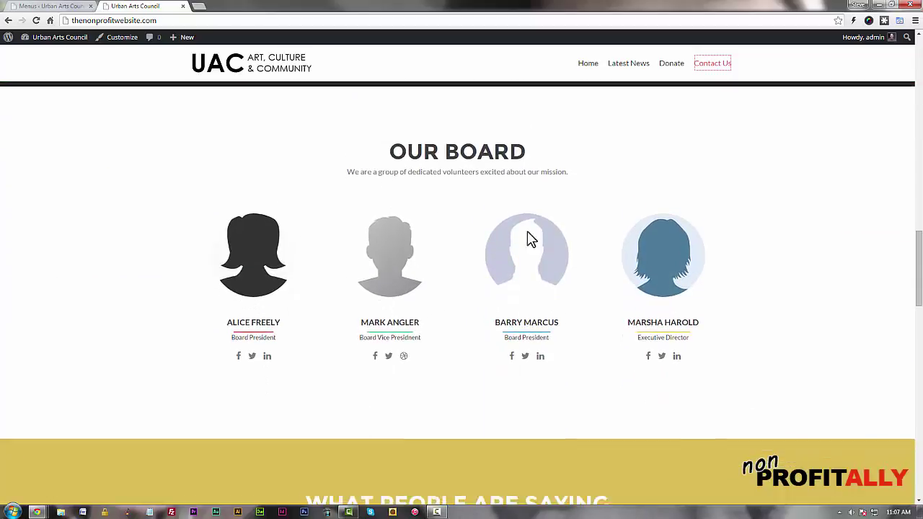
{"action": "left_click", "coordinate": [711, 65]}
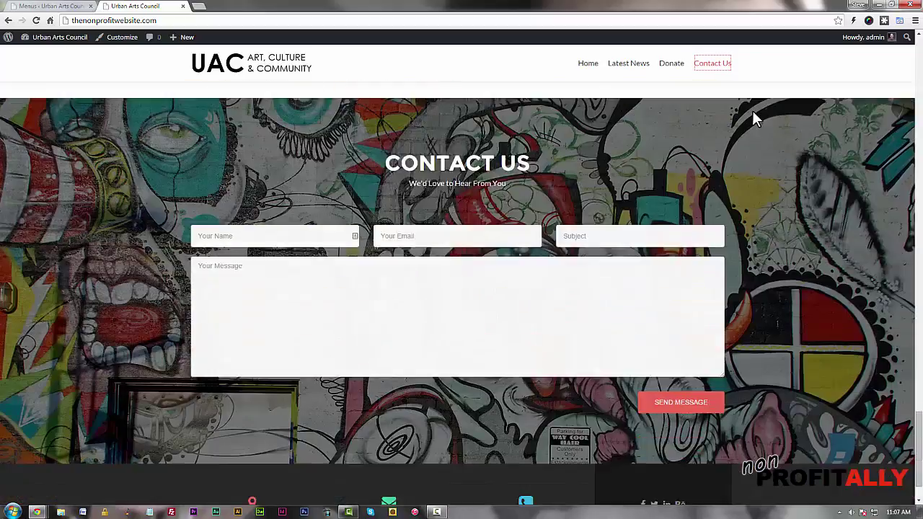